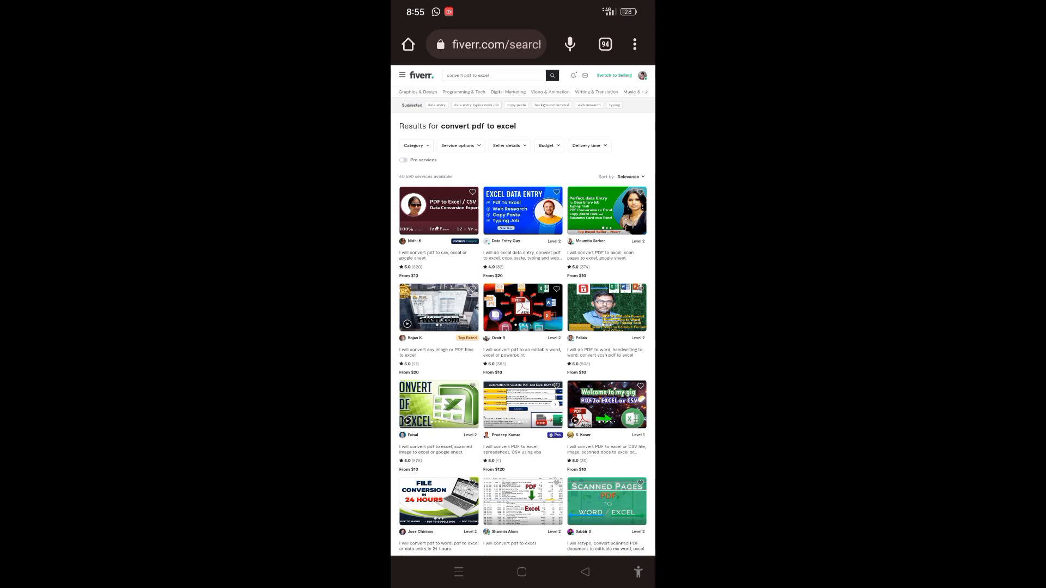
- Browse the Fiverr search results for "convert pdf to excel", examining the gigs and their starting prices
{"action": "scroll", "coordinate": [540, 264], "scroll_direction": "up", "scroll_amount": 4}
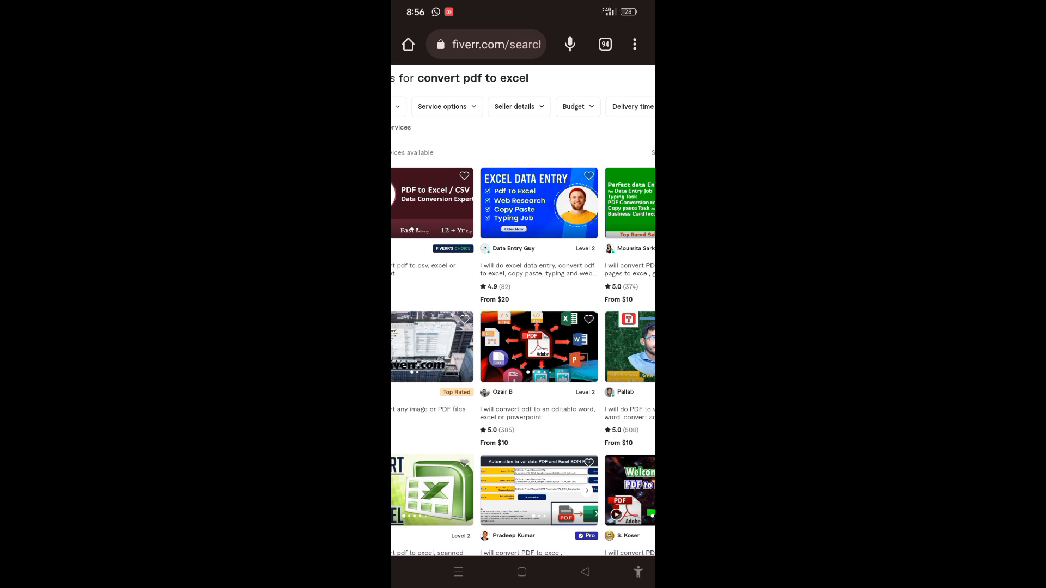
{"action": "scroll", "coordinate": [523, 311], "scroll_direction": "down", "scroll_amount": 4}
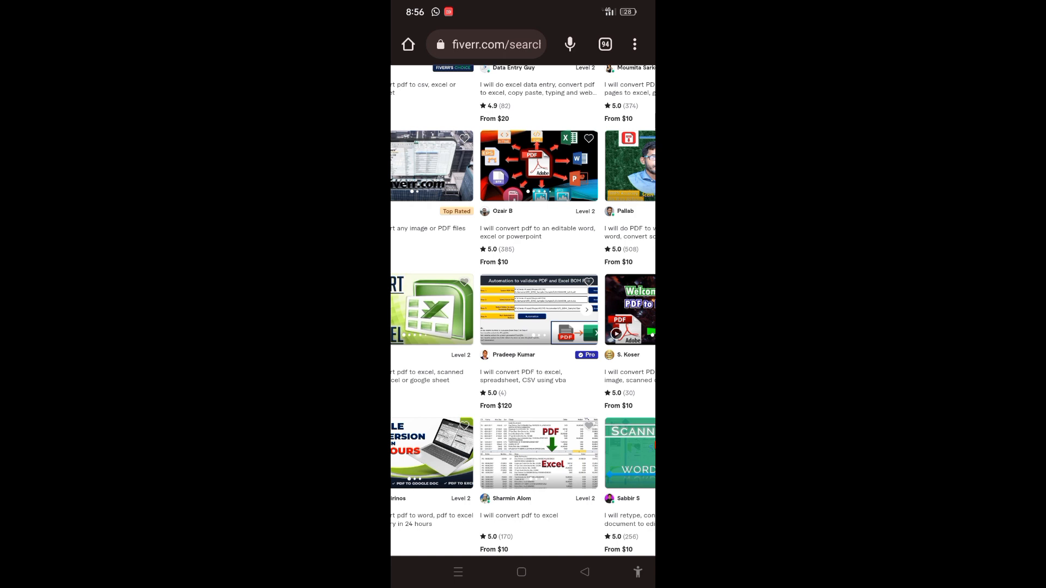
{"action": "scroll", "coordinate": [523, 311], "scroll_direction": "down", "scroll_amount": 3}
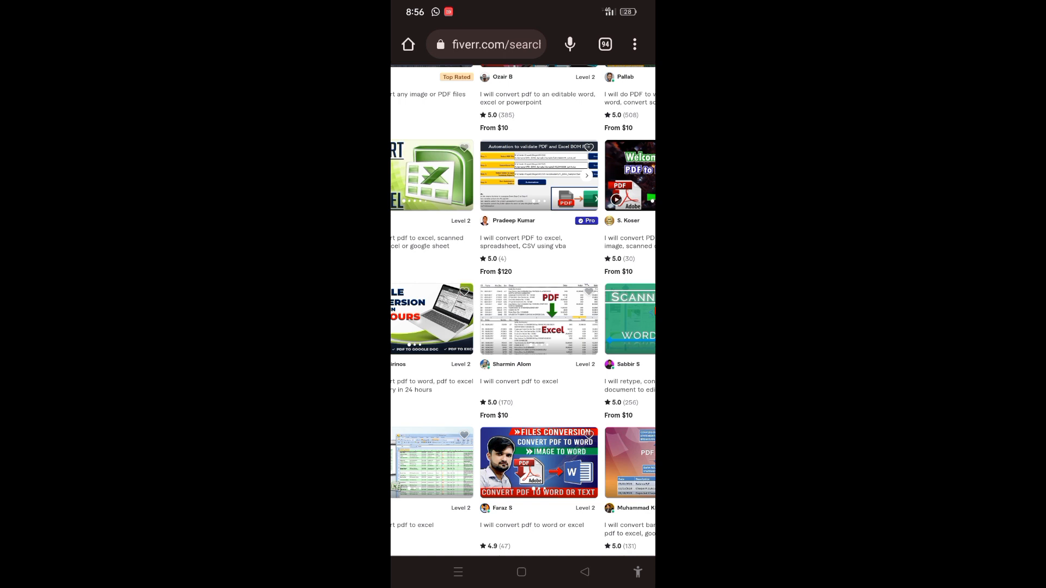
{"action": "scroll", "coordinate": [523, 310], "scroll_direction": "down", "scroll_amount": 5}
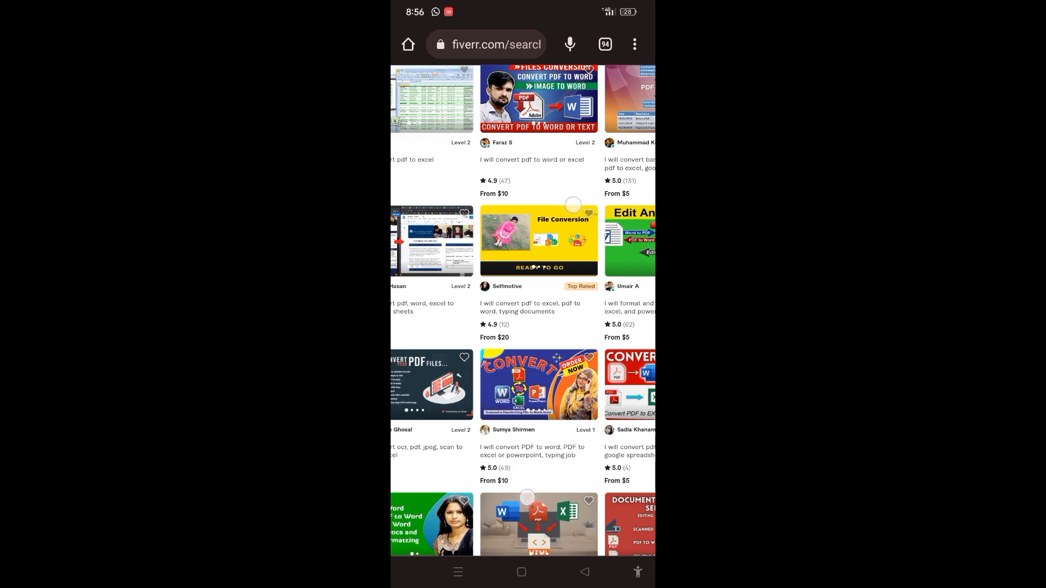
{"action": "scroll", "coordinate": [550, 354], "scroll_direction": "down", "scroll_amount": 4}
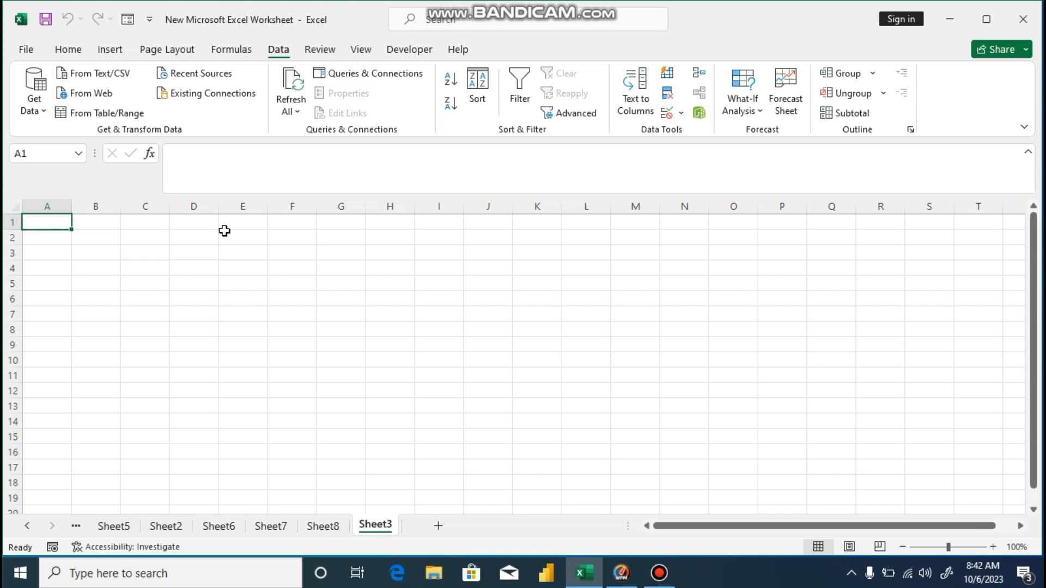
- Review the available external data sources and start a data import from a PDF file
{"action": "left_click", "coordinate": [279, 51]}
{"action": "left_click", "coordinate": [44, 111]}
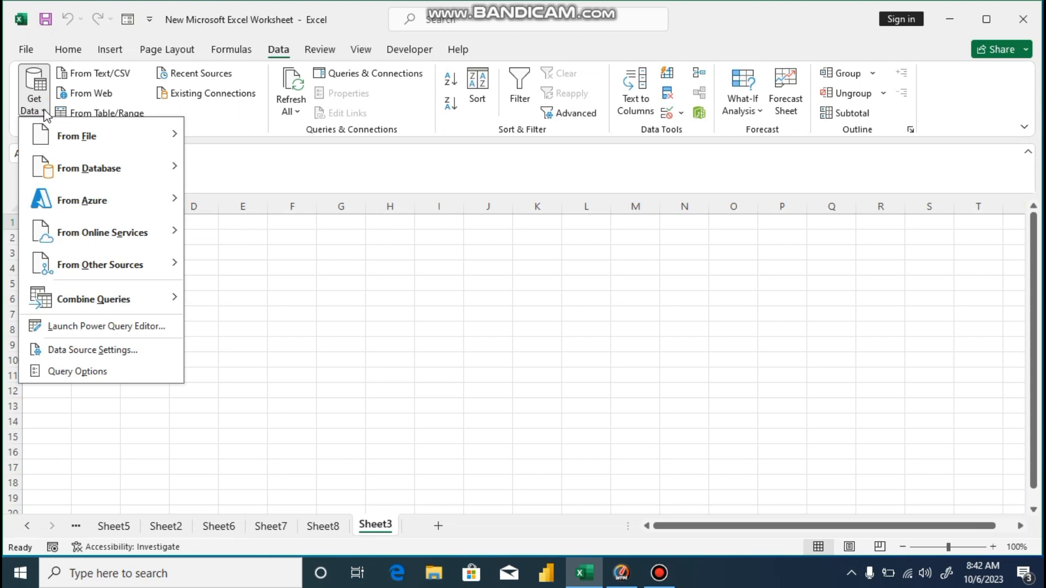
{"action": "mouse_move", "coordinate": [147, 179]}
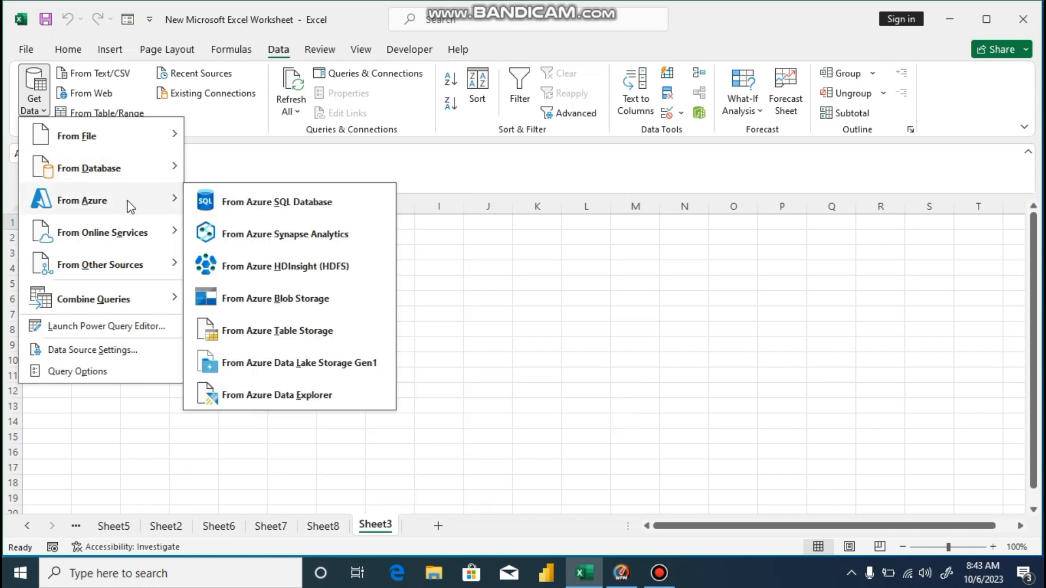
{"action": "mouse_move", "coordinate": [126, 201]}
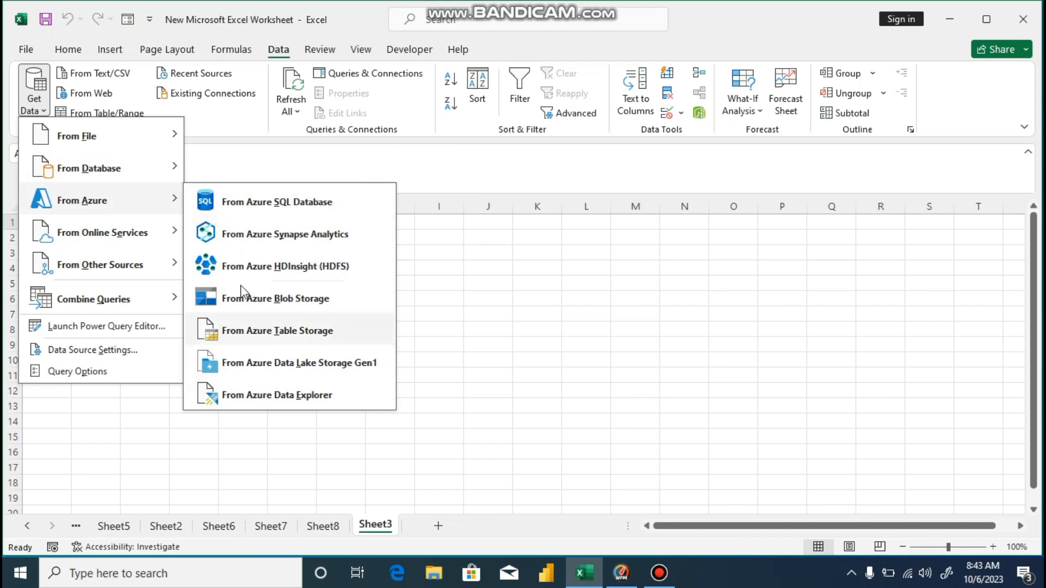
{"action": "mouse_move", "coordinate": [116, 240]}
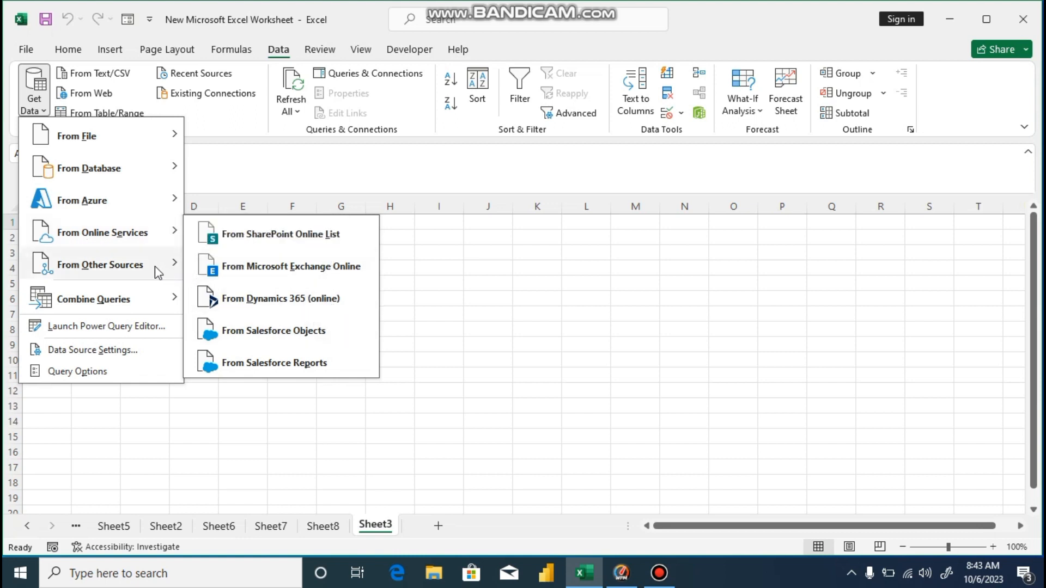
{"action": "mouse_move", "coordinate": [156, 267]}
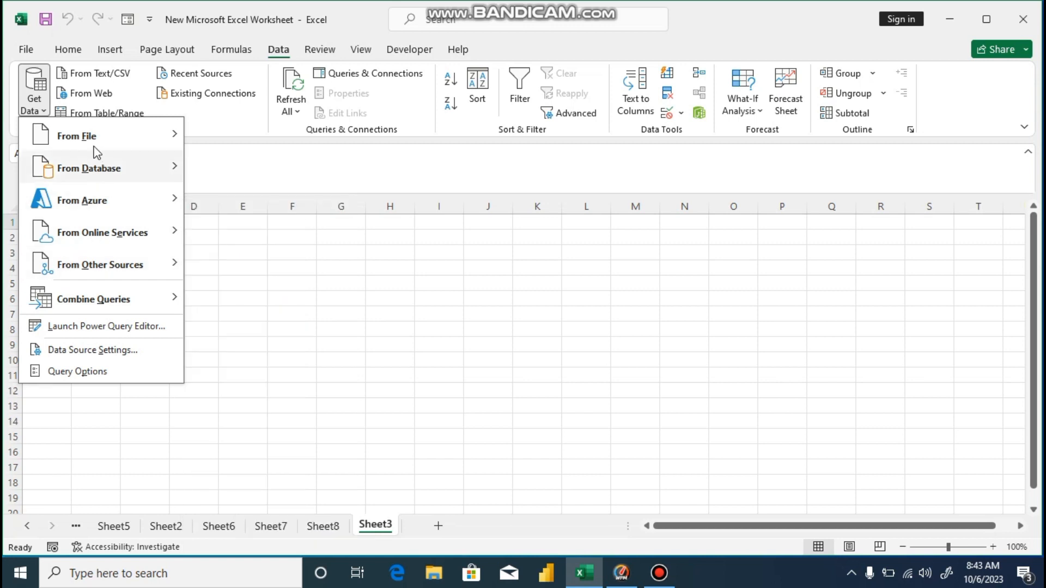
{"action": "mouse_move", "coordinate": [101, 146]}
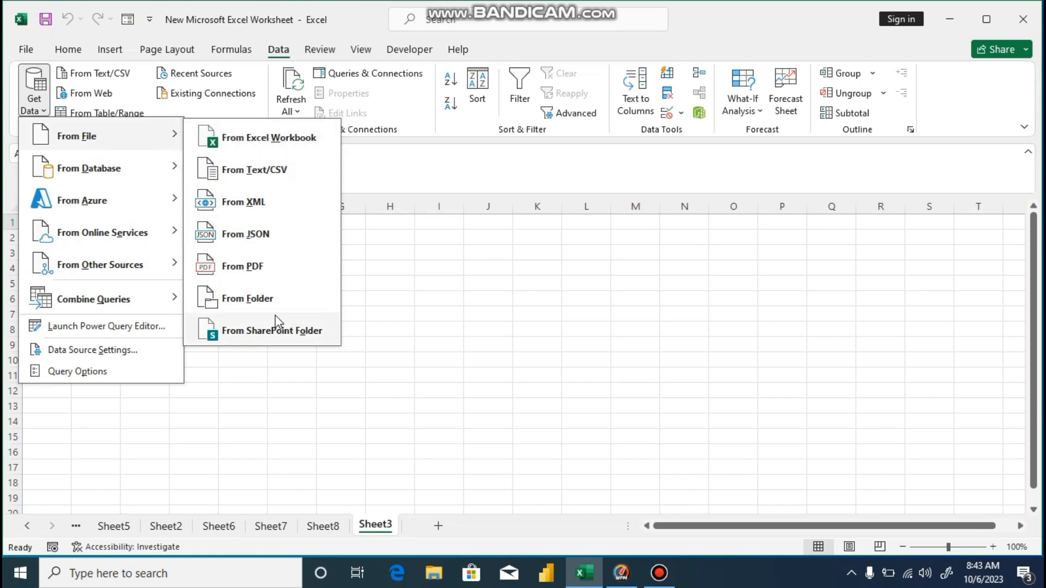
{"action": "left_click", "coordinate": [249, 267]}
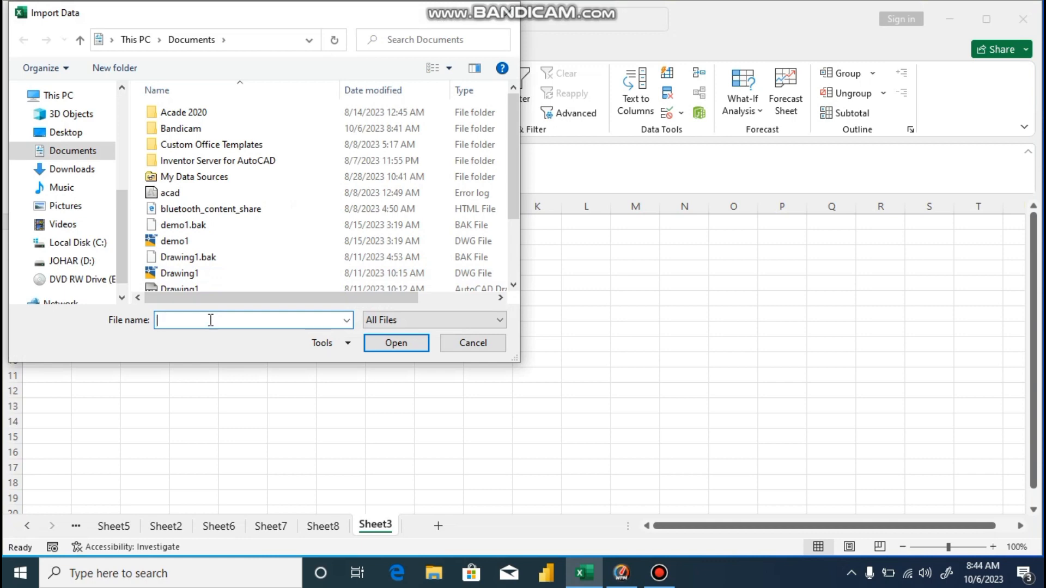
- Import the "sales data" PDF from the Desktop folder
{"action": "left_click", "coordinate": [66, 135]}
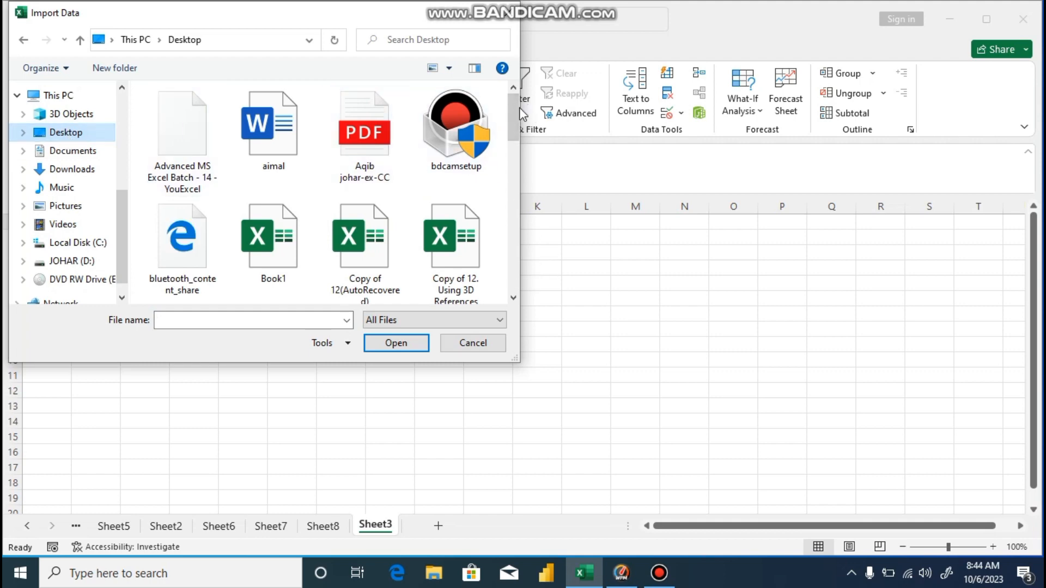
{"action": "left_click_drag", "start_coordinate": [516, 110], "coordinate": [502, 274]}
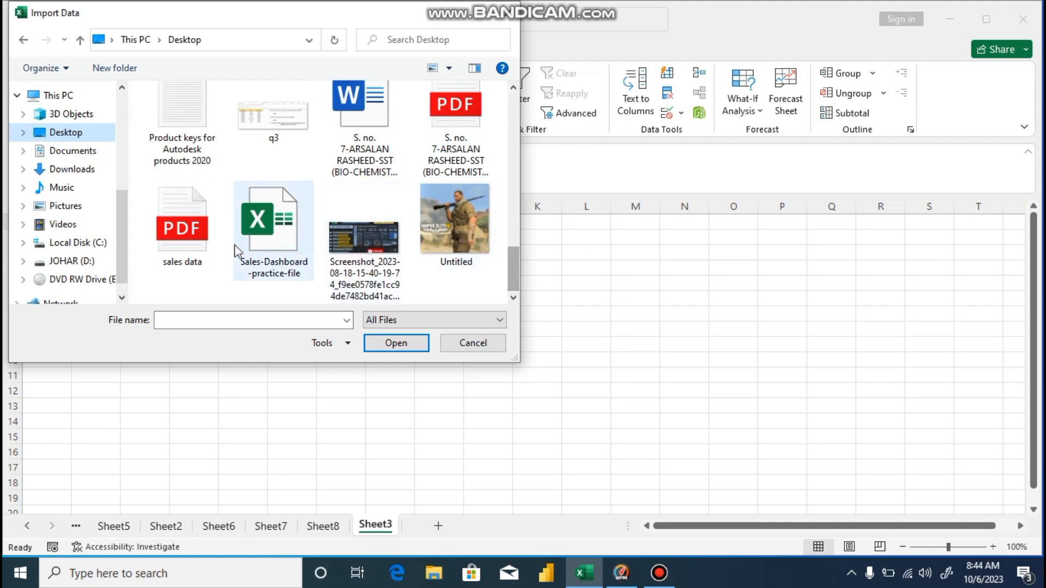
{"action": "left_click", "coordinate": [176, 242]}
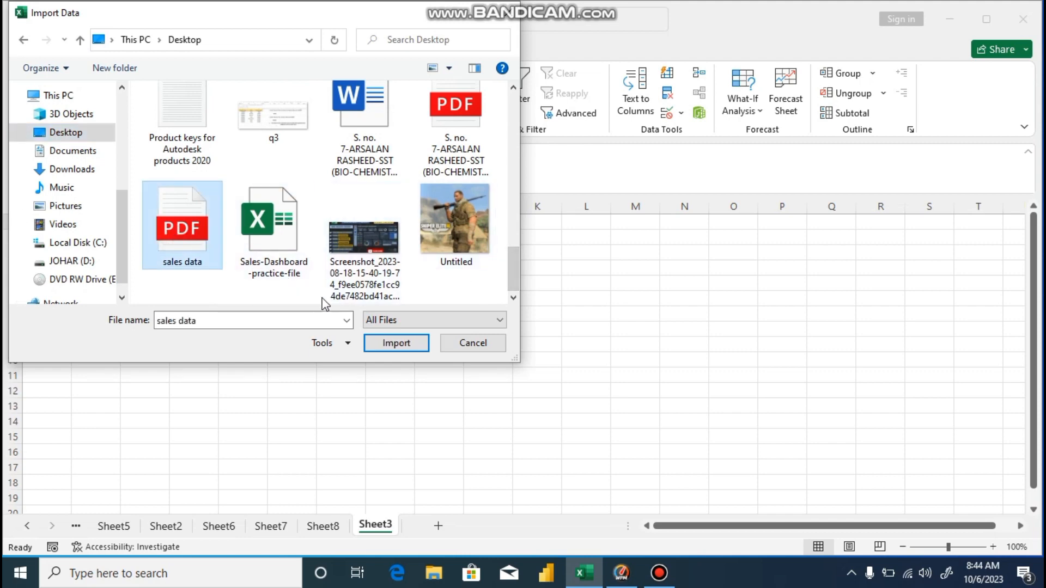
{"action": "left_click", "coordinate": [396, 343]}
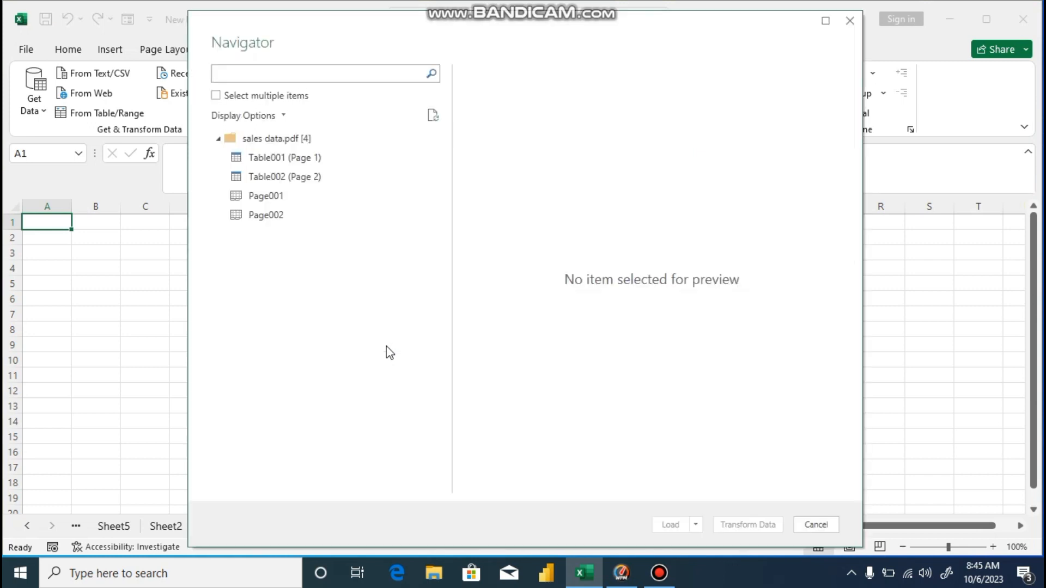
- Preview the tables and pages detected in sales data.pdf to compare their contents
{"action": "left_click", "coordinate": [283, 164]}
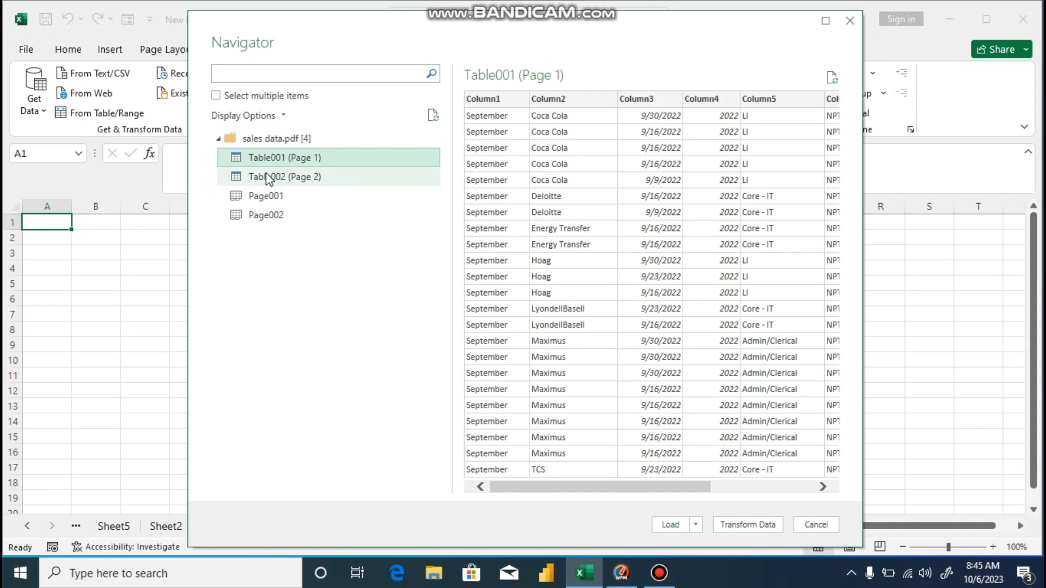
{"action": "left_click", "coordinate": [268, 179]}
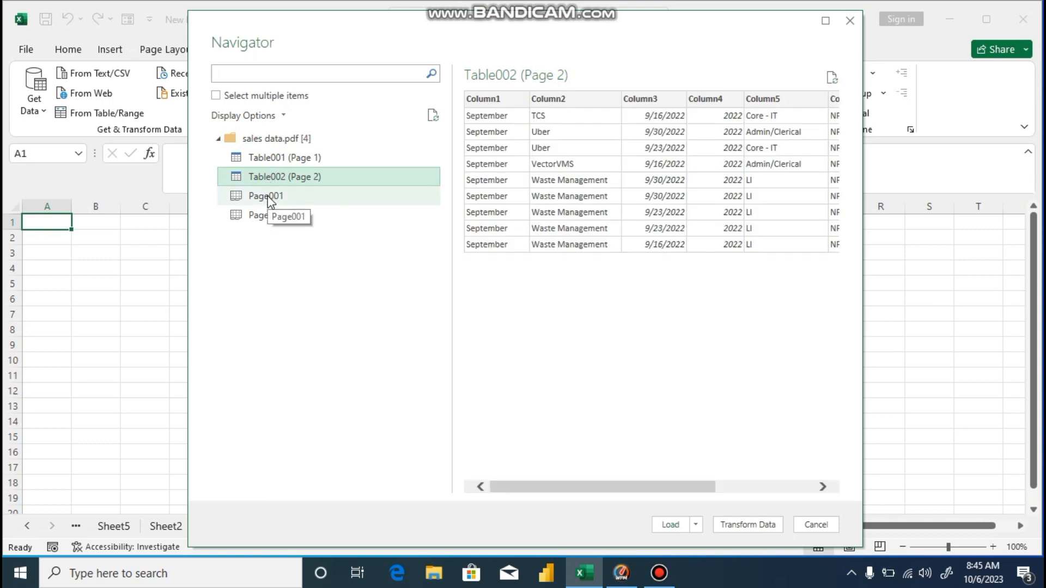
{"action": "left_click", "coordinate": [271, 199]}
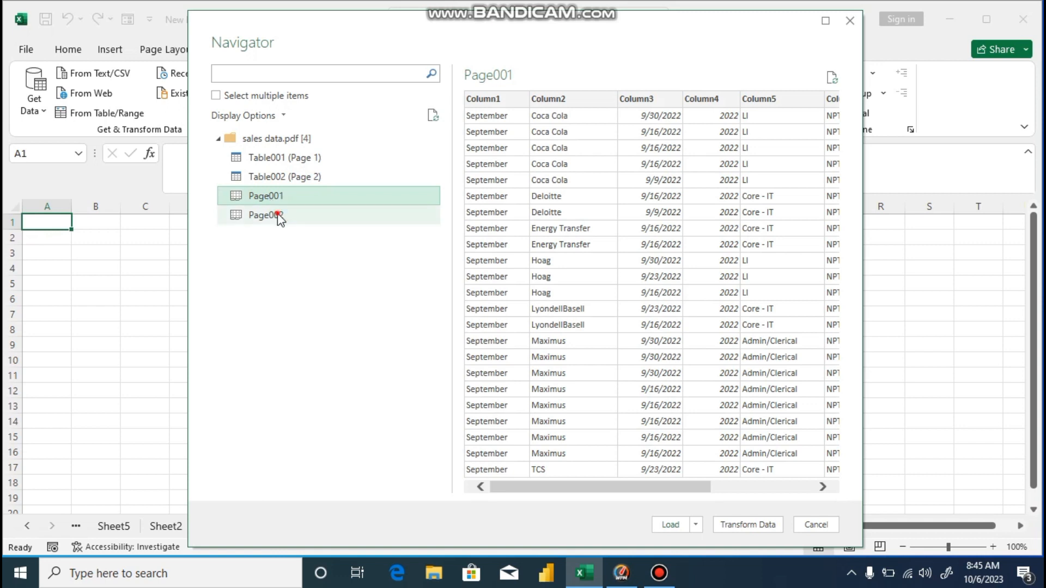
{"action": "left_click", "coordinate": [277, 215]}
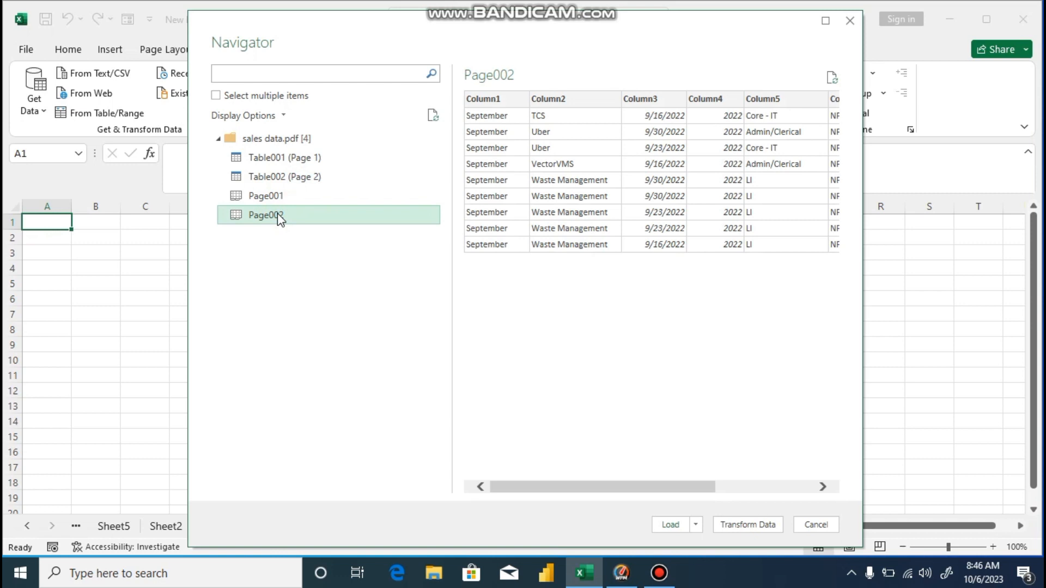
{"action": "left_click", "coordinate": [267, 199]}
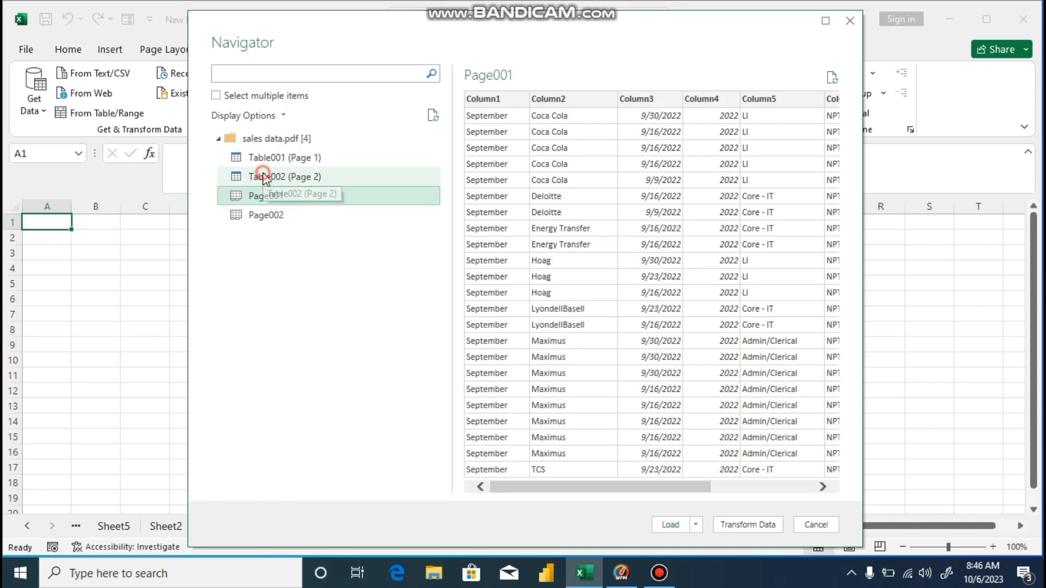
{"action": "left_click", "coordinate": [264, 179]}
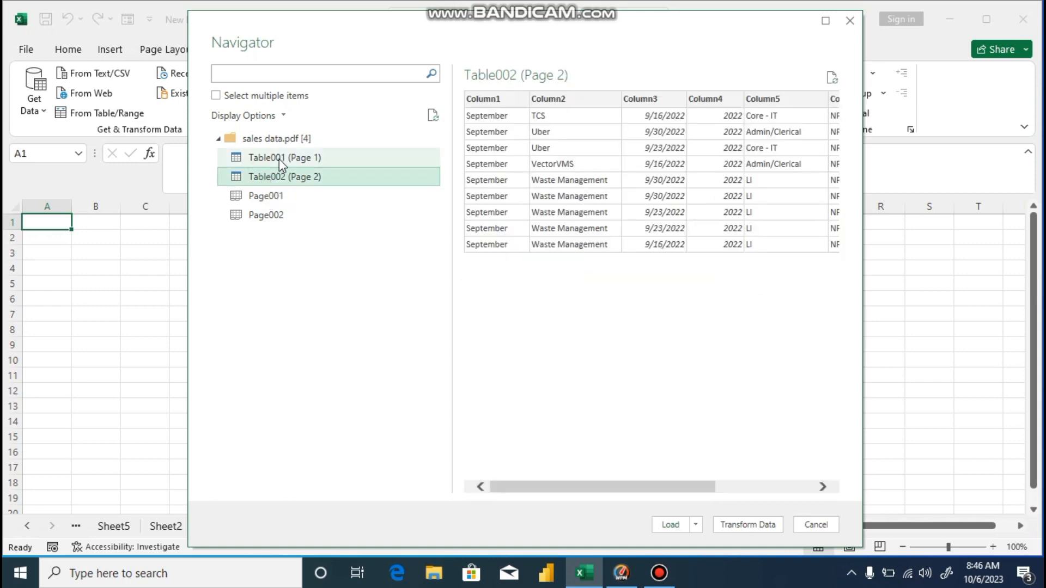
- Load Table001 (Page 1) from sales data.pdf into the workbook
{"action": "left_click", "coordinate": [279, 158]}
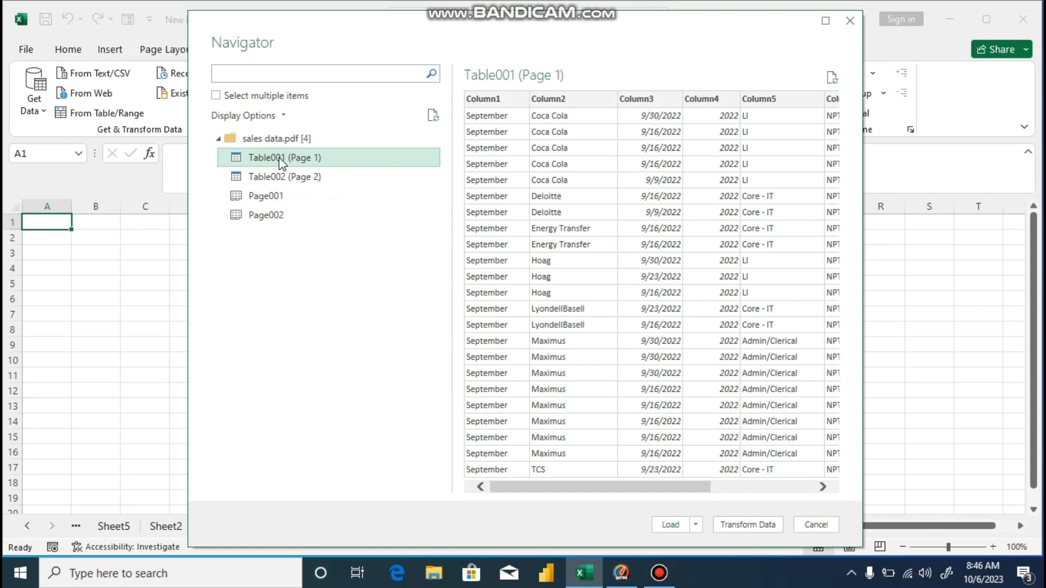
{"action": "left_click", "coordinate": [647, 478]}
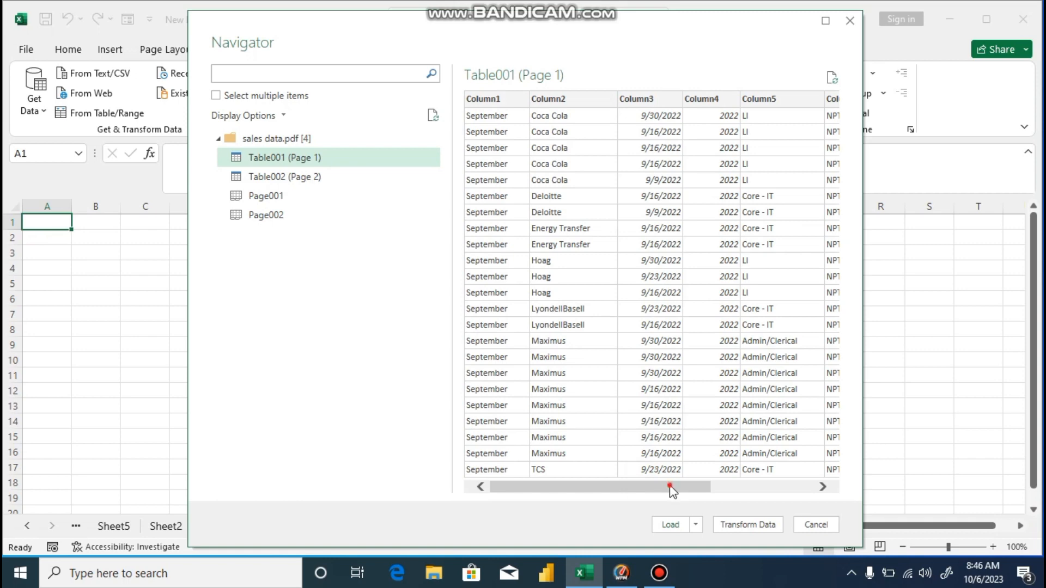
{"action": "left_click_drag", "start_coordinate": [670, 486], "coordinate": [642, 509]}
{"action": "left_click", "coordinate": [679, 529]}
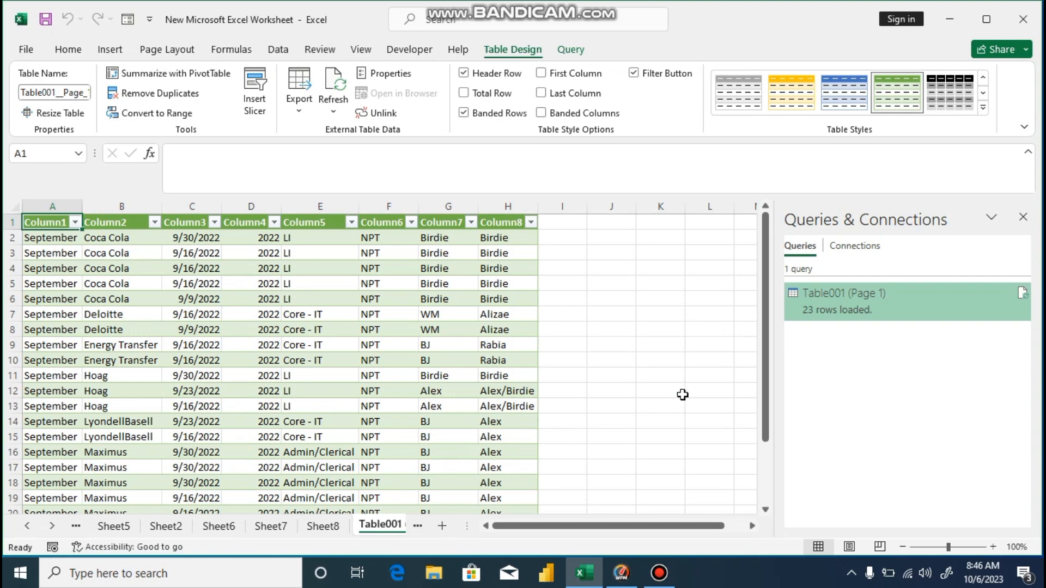
- Close the Queries & Connections pane and look over the rows of the loaded table
{"action": "left_click_drag", "start_coordinate": [767, 333], "coordinate": [775, 287]}
{"action": "left_click", "coordinate": [1023, 217]}
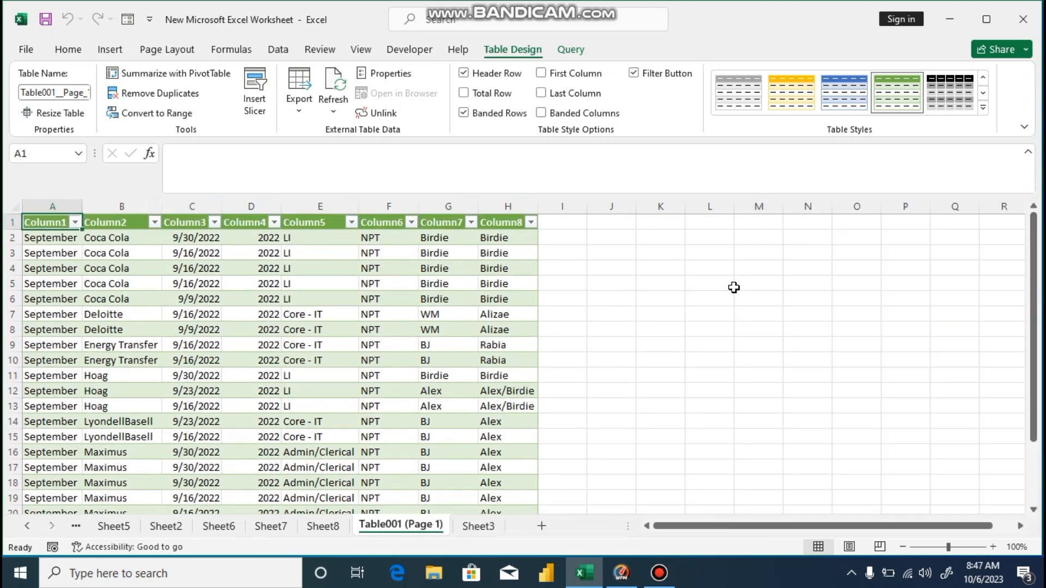
{"action": "left_click_drag", "start_coordinate": [1036, 342], "coordinate": [981, 316]}
- Rename the table's first column header in cell A1 as "Months"
{"action": "double_click", "coordinate": [53, 221]}
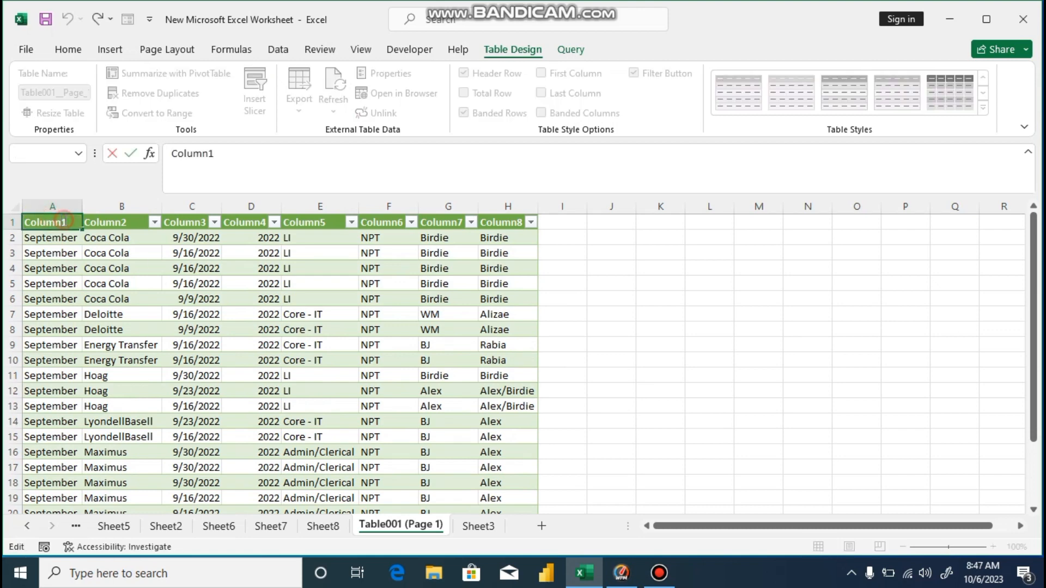
{"action": "left_click_drag", "start_coordinate": [66, 222], "coordinate": [25, 222]}
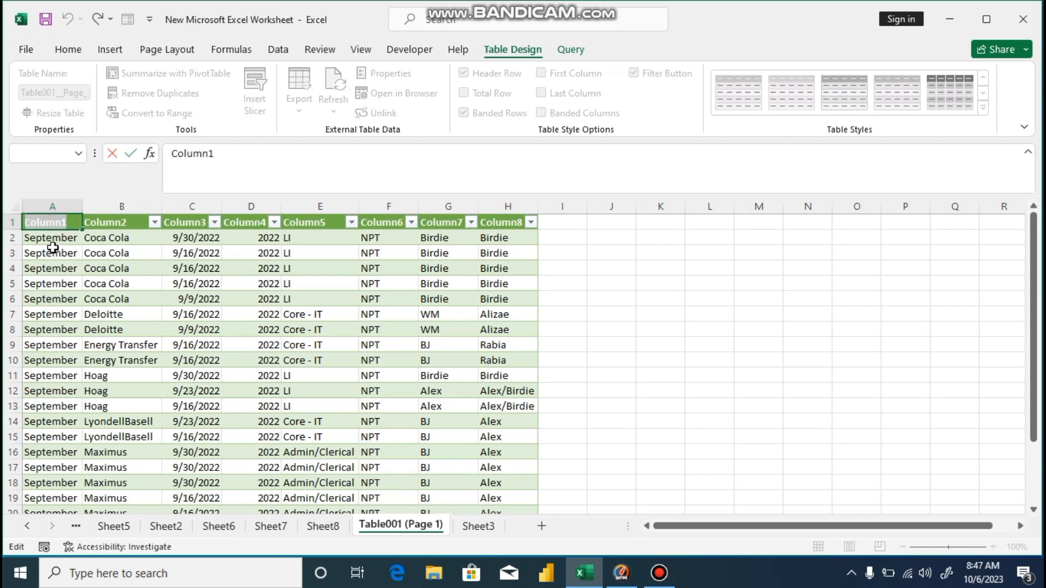
{"action": "type", "text": "Months"}
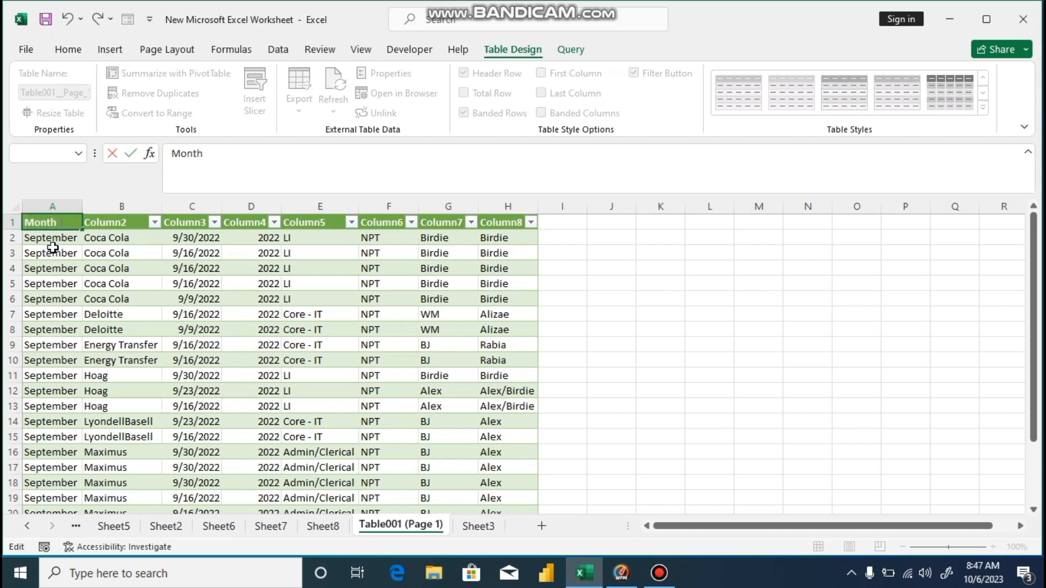
- Rename the second column header in cell B1 as "Product"
{"action": "left_click", "coordinate": [114, 222]}
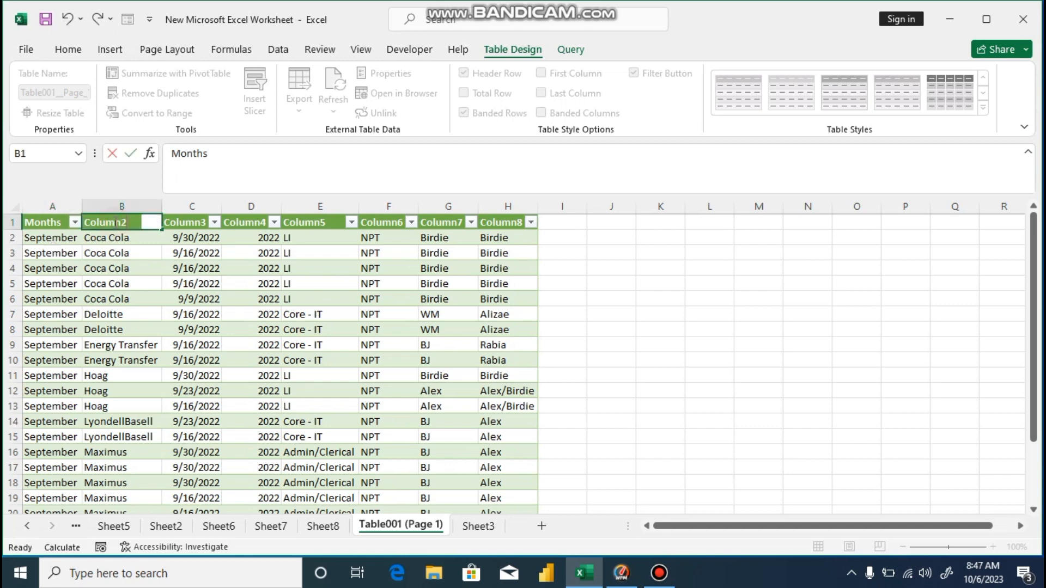
{"action": "double_click", "coordinate": [92, 221]}
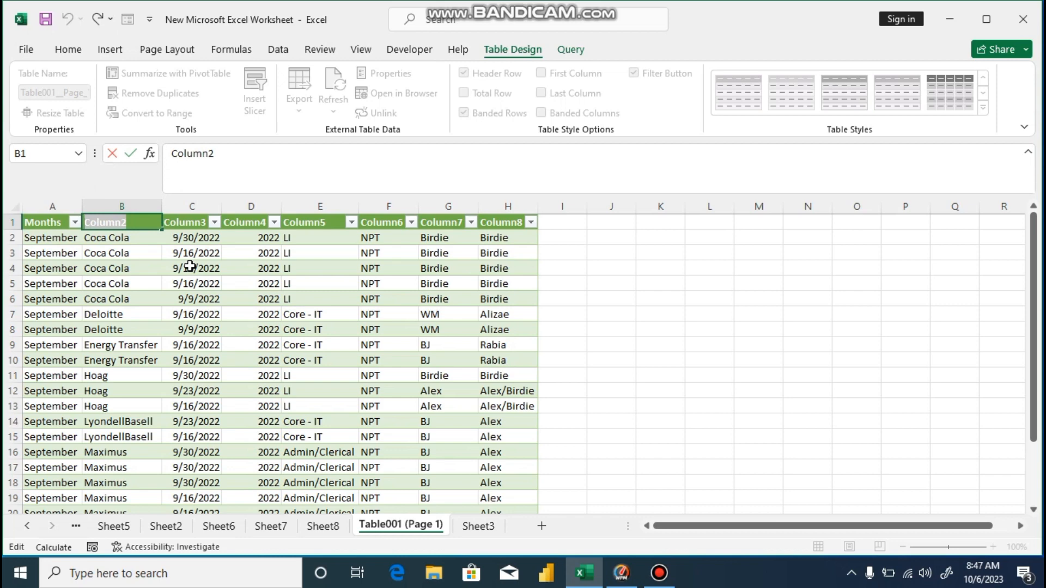
{"action": "type", "text": "Pr"}
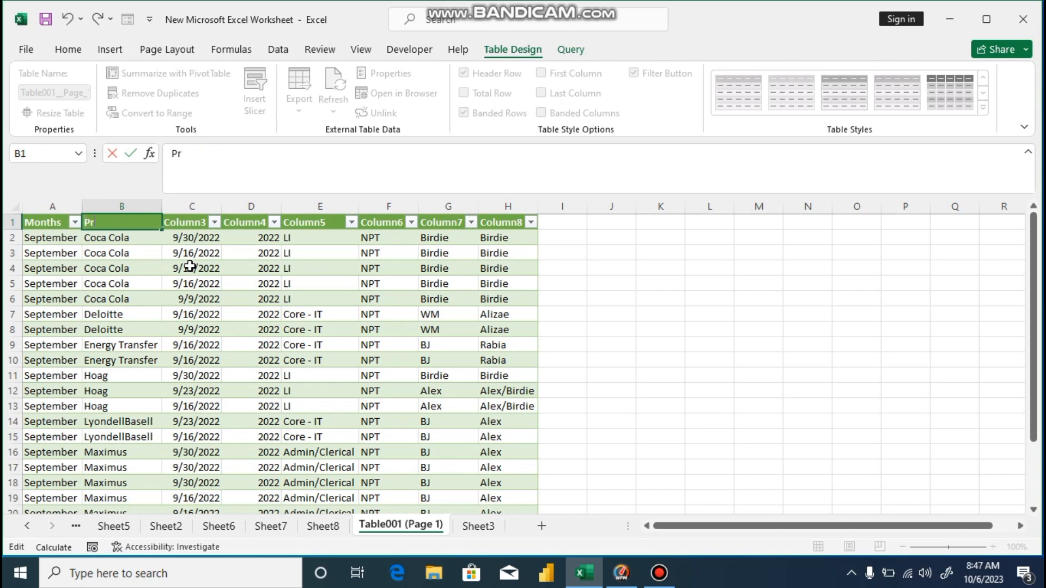
{"action": "type", "text": "oduct"}
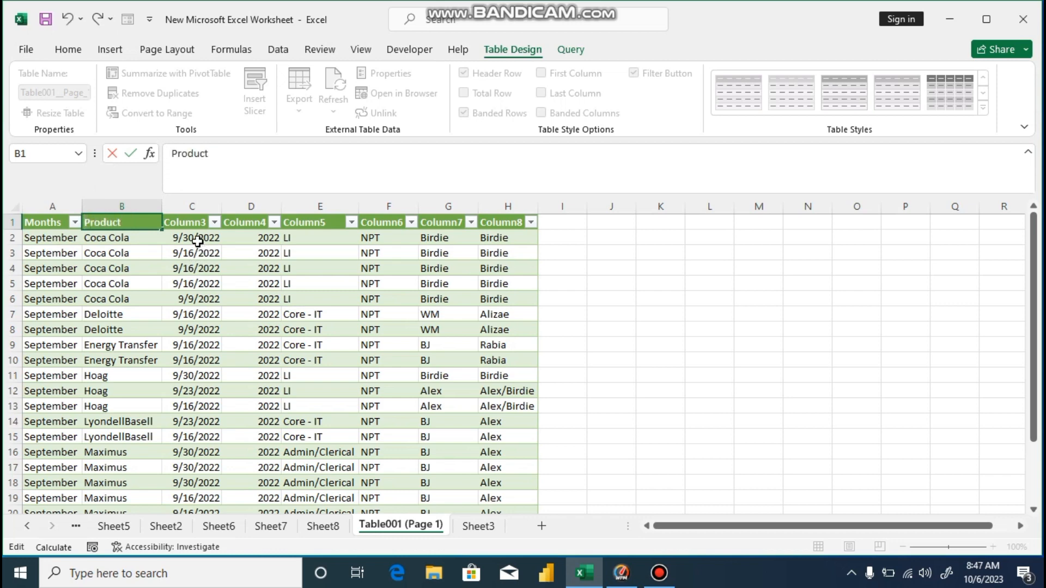
- Rename the table headers in cells C1 and D1 as "Date" and "Year"
{"action": "double_click", "coordinate": [194, 224]}
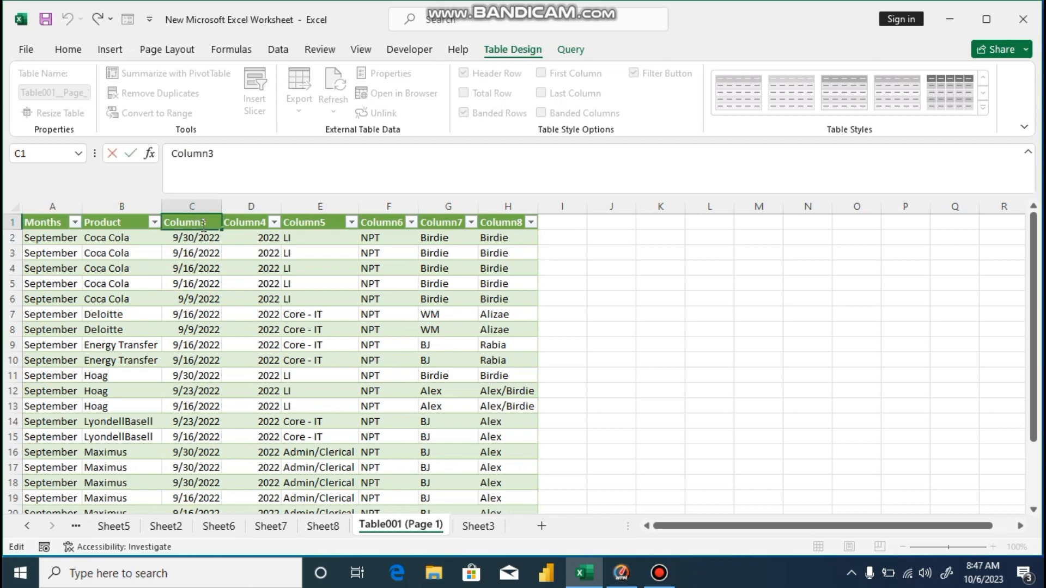
{"action": "left_click_drag", "start_coordinate": [203, 223], "coordinate": [160, 231]}
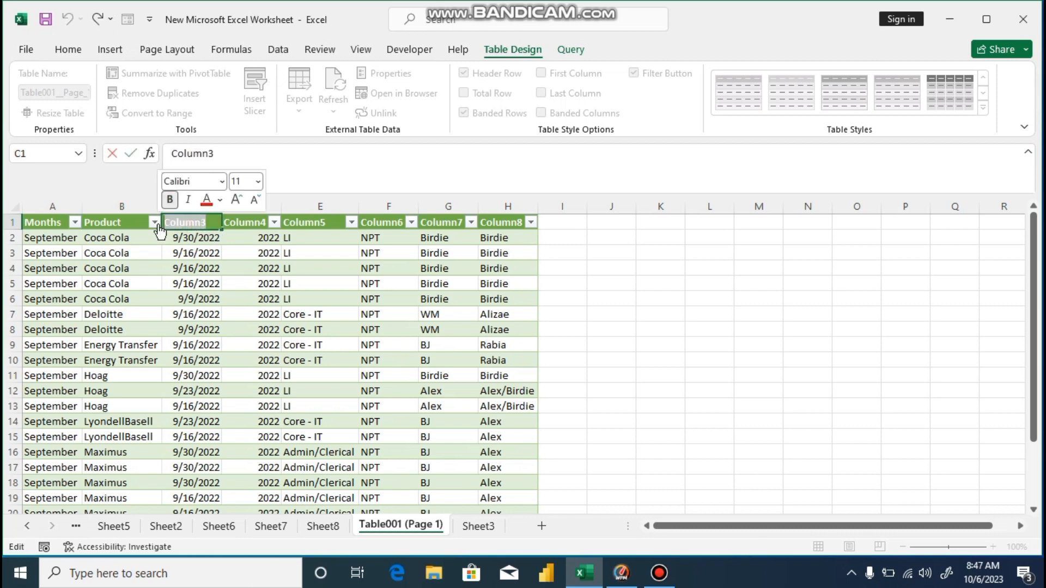
{"action": "type", "text": "Date"}
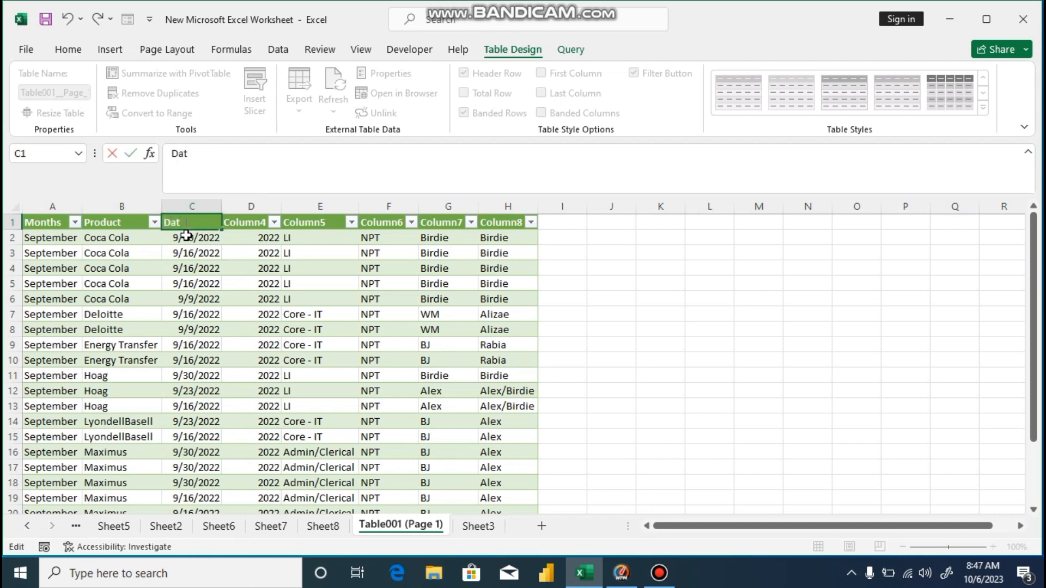
{"action": "double_click", "coordinate": [248, 225]}
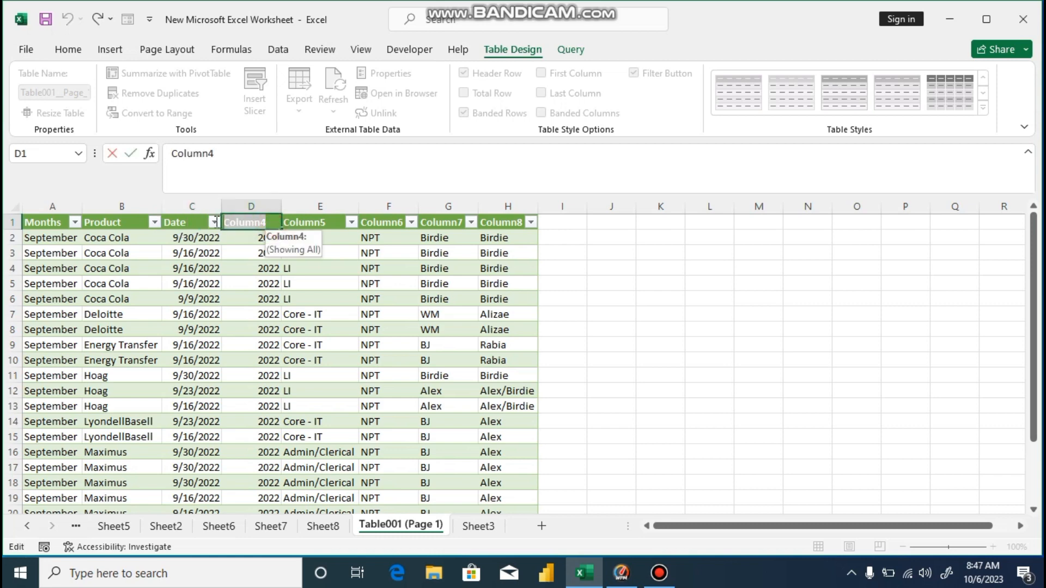
{"action": "type", "text": "Year"}
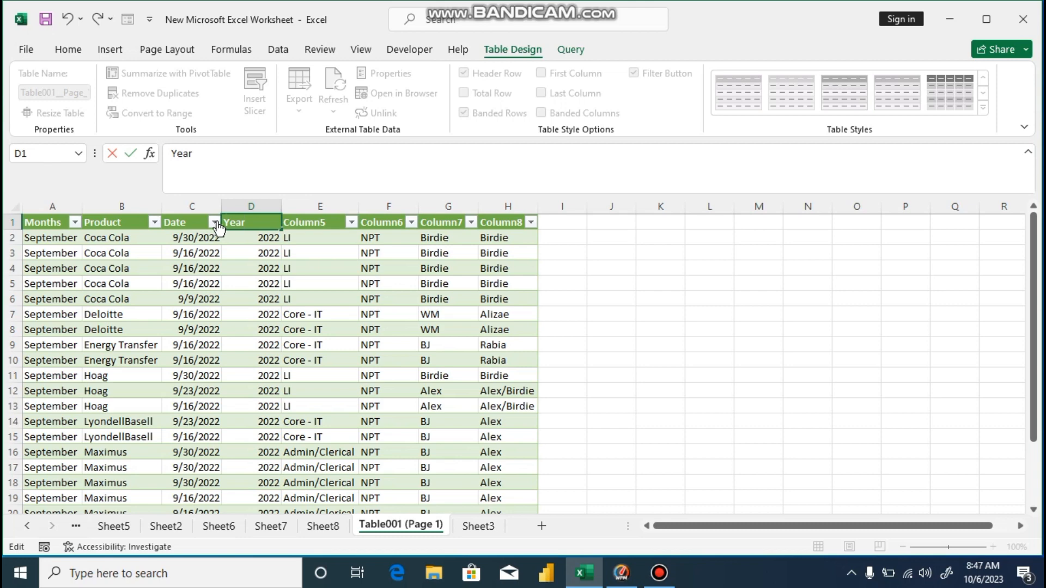
- Rename the fifth column header in cell E1 as "organization"
{"action": "left_click", "coordinate": [308, 223]}
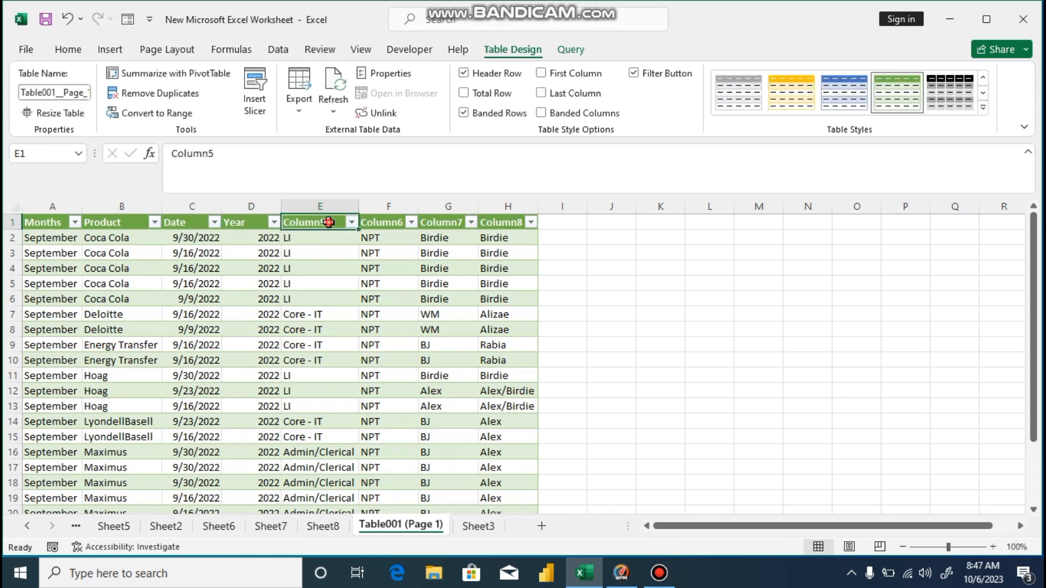
{"action": "double_click", "coordinate": [330, 223]}
{"action": "left_click_drag", "start_coordinate": [330, 222], "coordinate": [284, 222]}
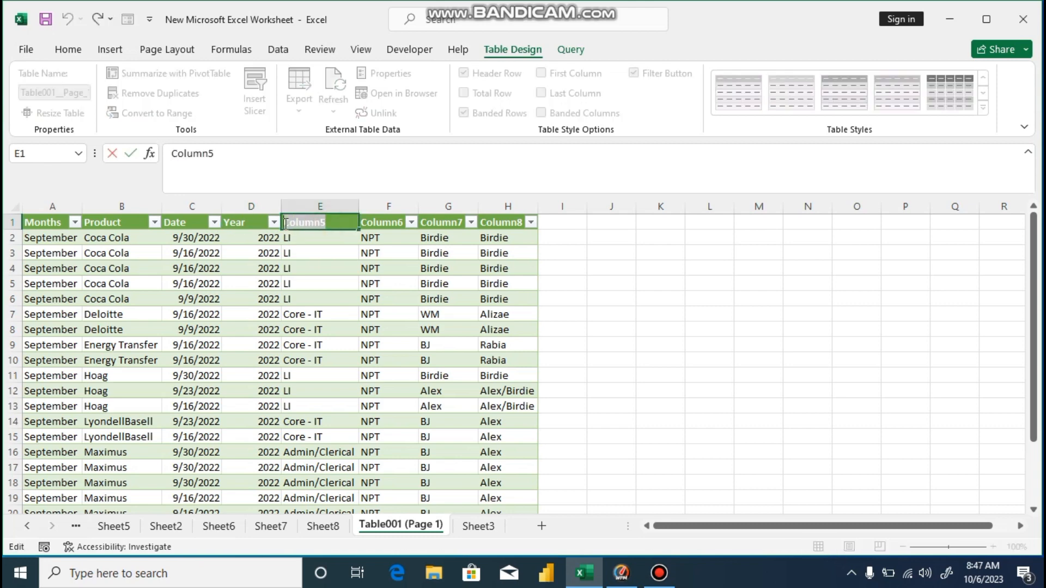
{"action": "type", "text": "or"}
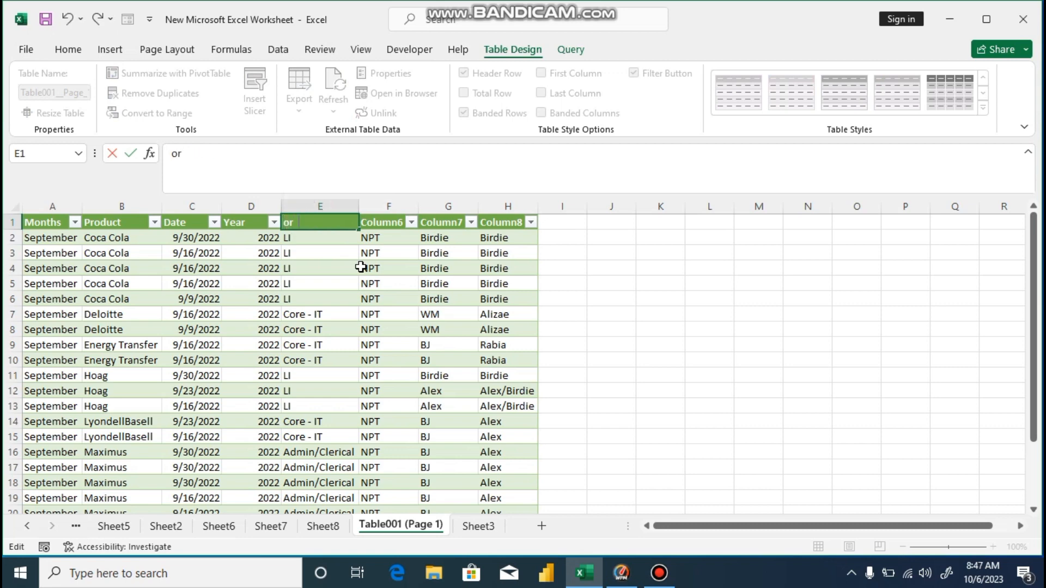
{"action": "type", "text": "ganization"}
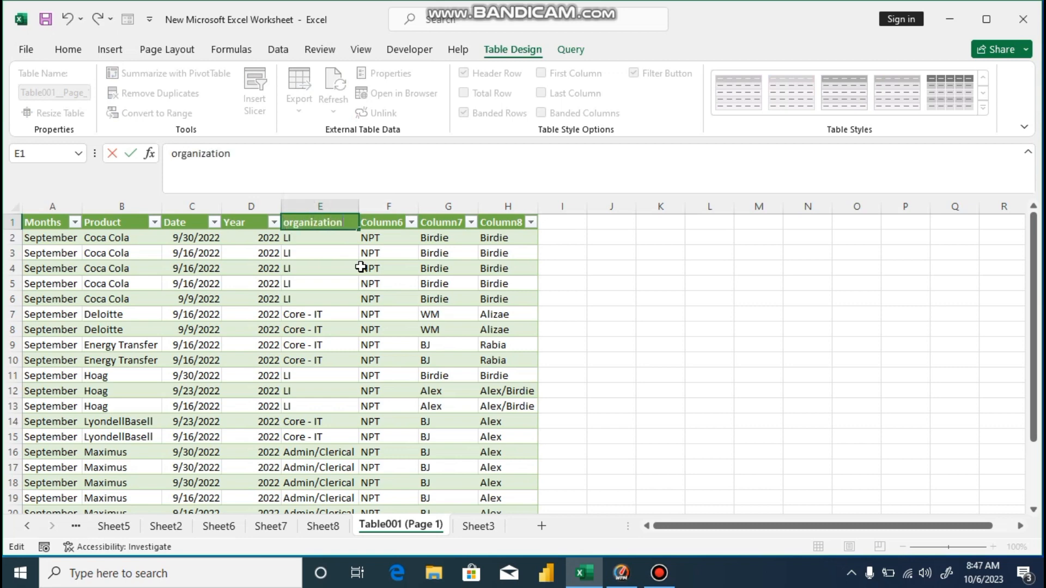
- Rename the sixth column header in cell F1 as "module"
{"action": "double_click", "coordinate": [406, 223]}
{"action": "left_click_drag", "start_coordinate": [406, 223], "coordinate": [357, 234]}
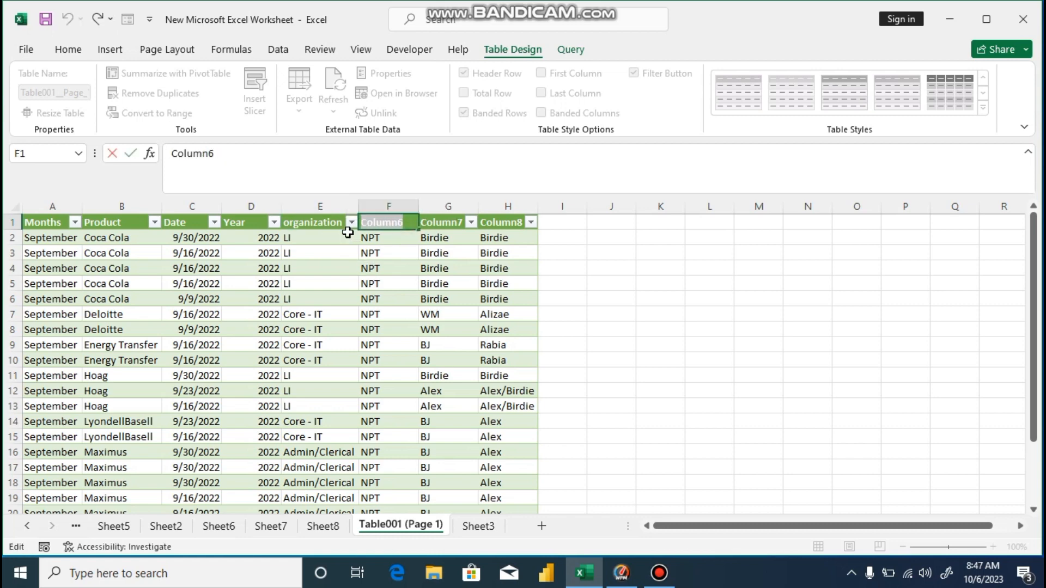
{"action": "type", "text": "modul"}
{"action": "type", "text": "e"}
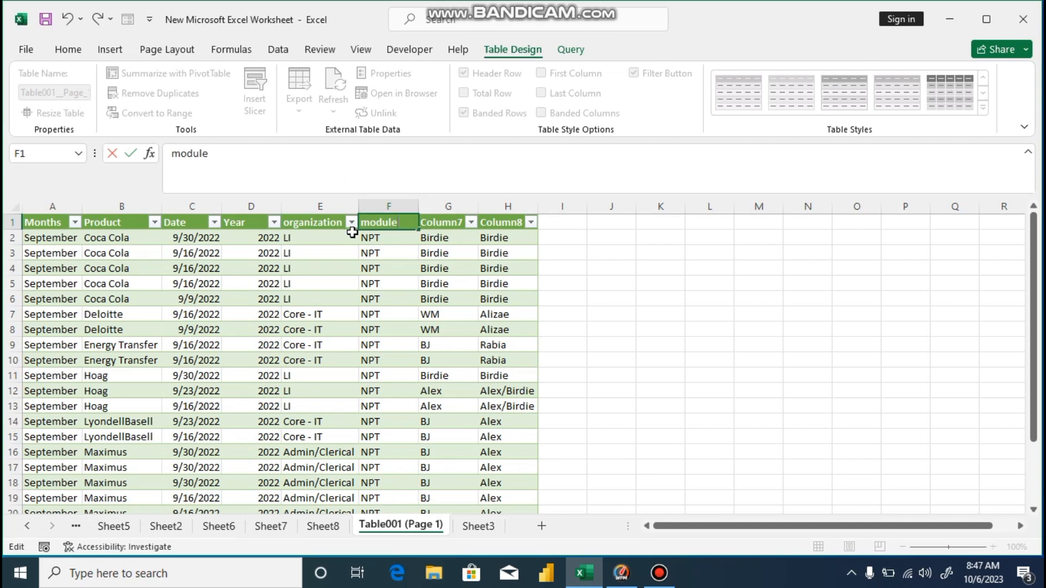
- Rename the seventh column header in cell G1 as "Module1"
{"action": "left_click", "coordinate": [448, 227]}
{"action": "double_click", "coordinate": [449, 227]}
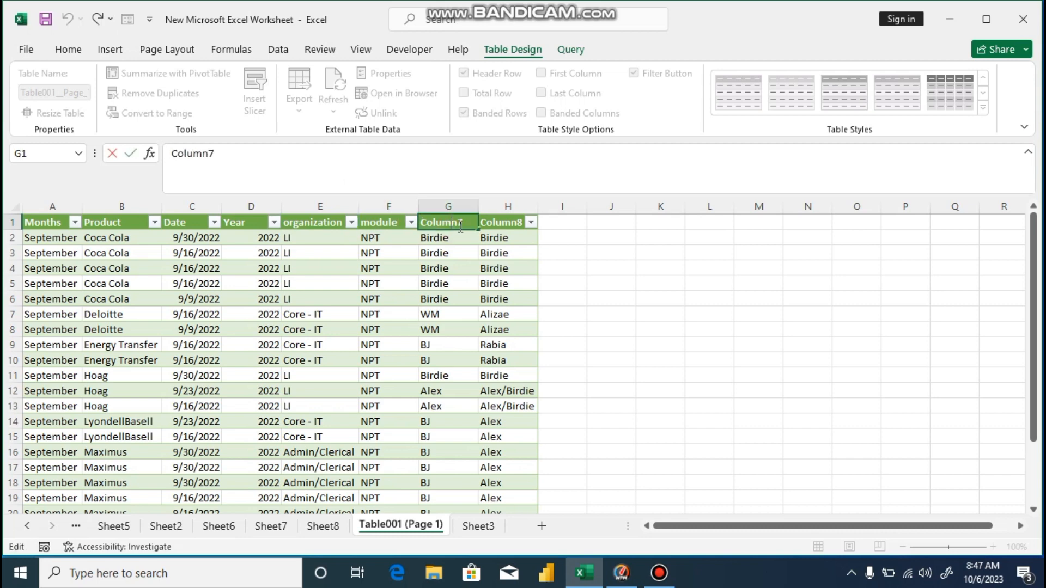
{"action": "left_click_drag", "start_coordinate": [463, 222], "coordinate": [424, 220]}
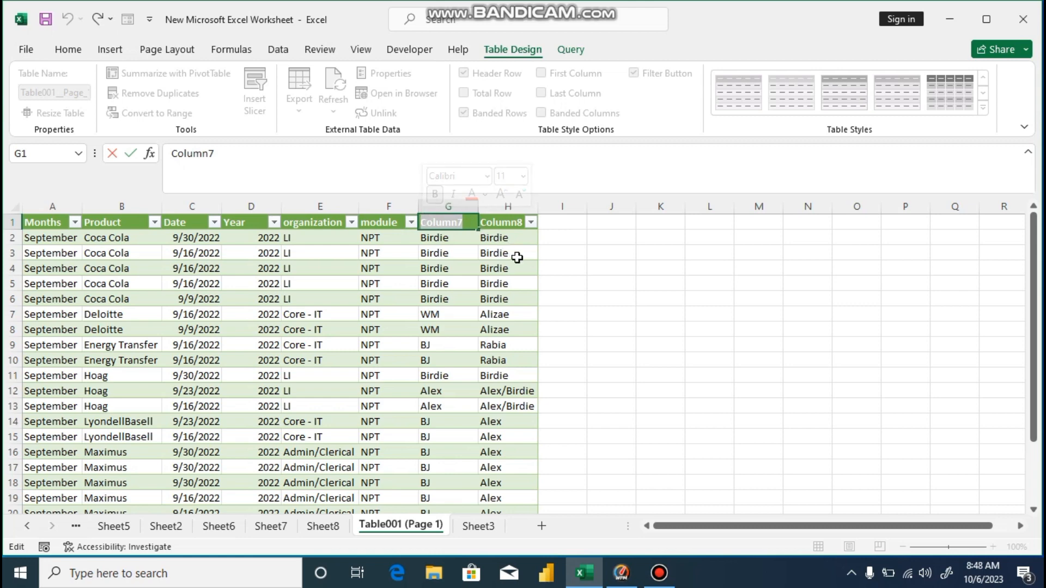
{"action": "type", "text": "Module"}
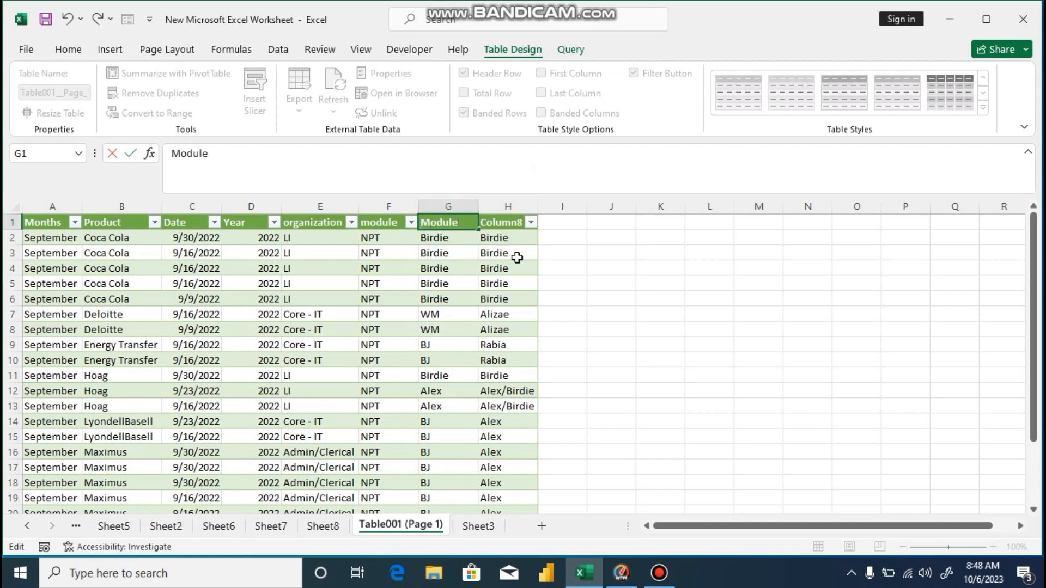
{"action": "type", "text": "1"}
- Rename the last column header in cell H1 as "Module2" and select an empty cell outside the table
{"action": "double_click", "coordinate": [505, 228]}
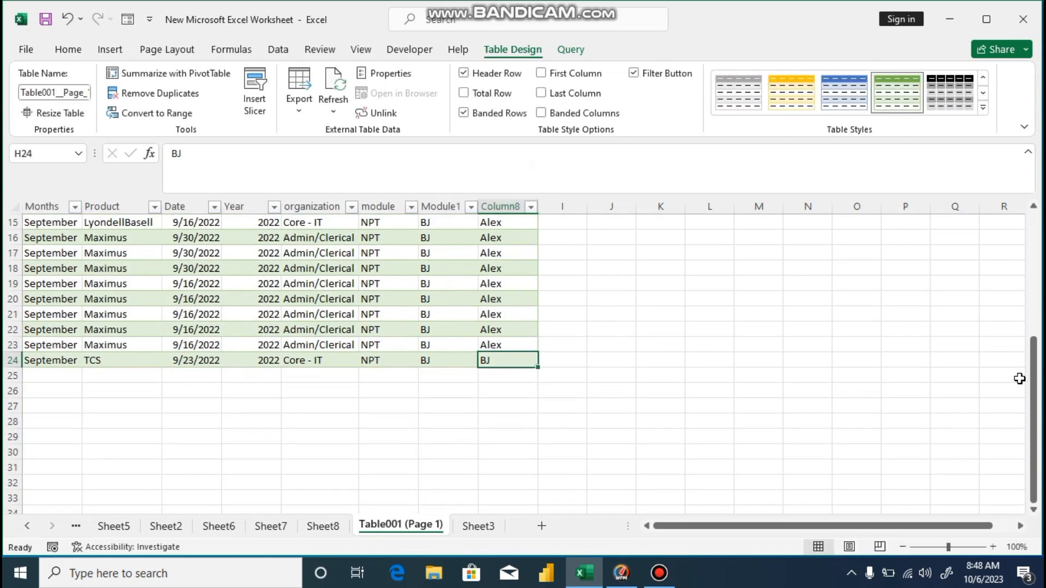
{"action": "left_click_drag", "start_coordinate": [1033, 376], "coordinate": [1038, 212]}
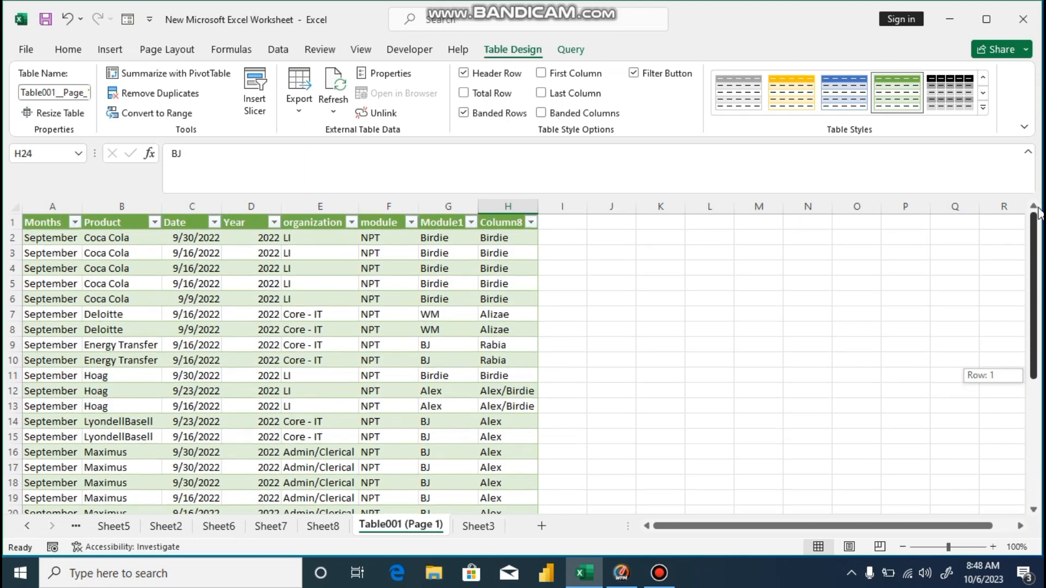
{"action": "double_click", "coordinate": [501, 222]}
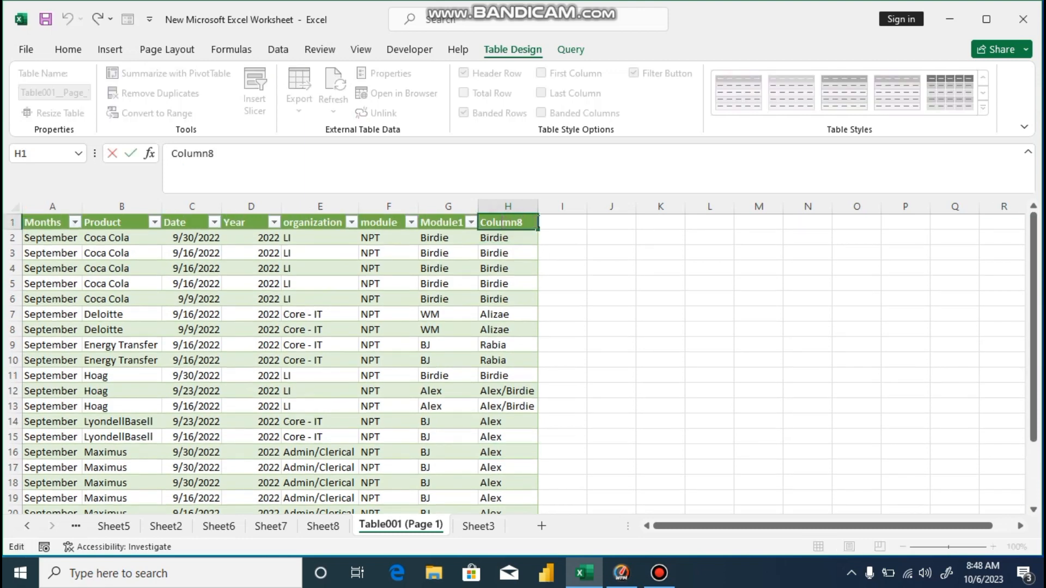
{"action": "left_click_drag", "start_coordinate": [524, 222], "coordinate": [483, 222]}
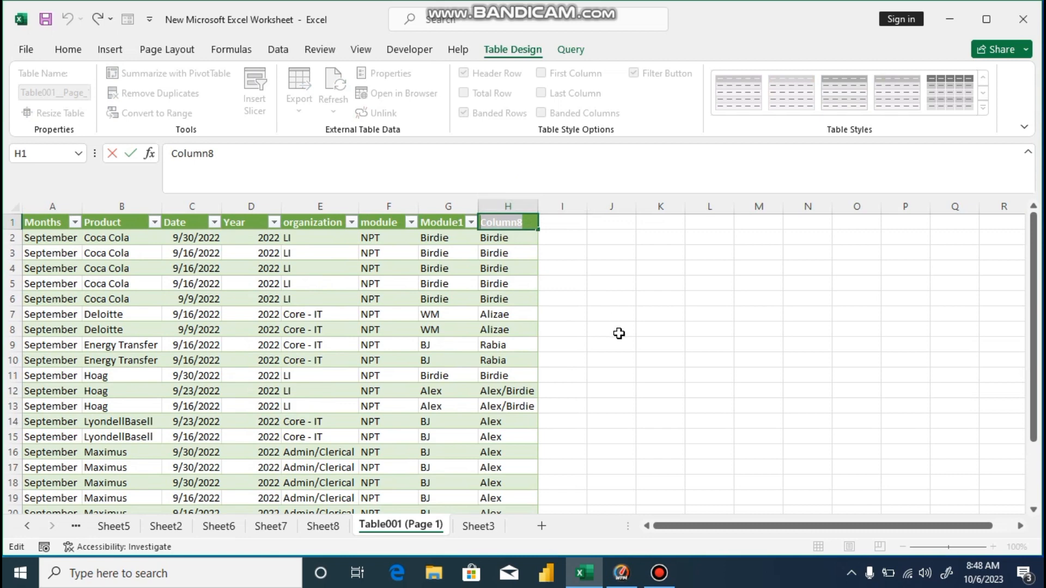
{"action": "type", "text": "Module"}
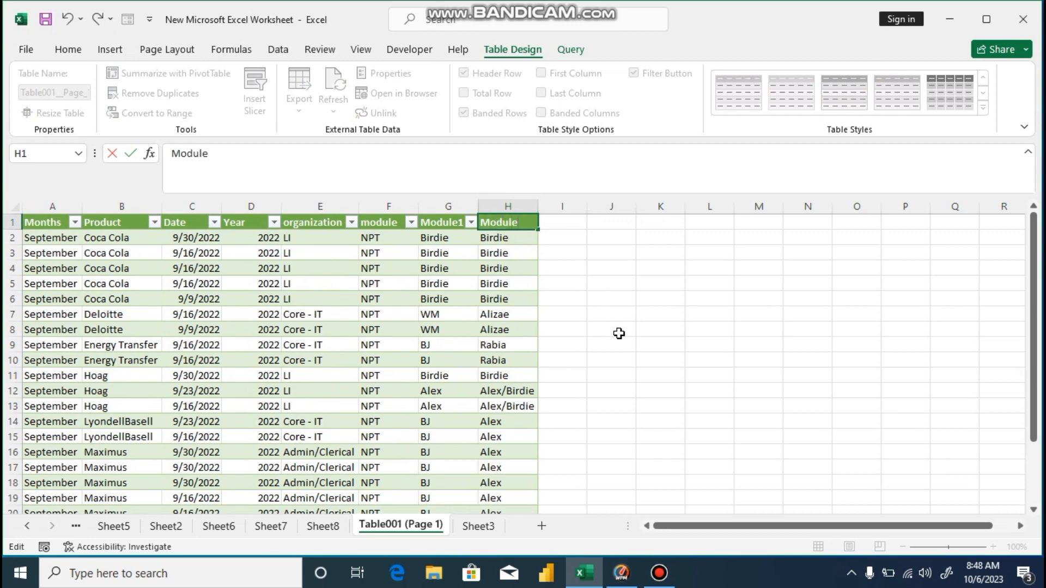
{"action": "type", "text": "2"}
{"action": "left_click", "coordinate": [618, 295]}
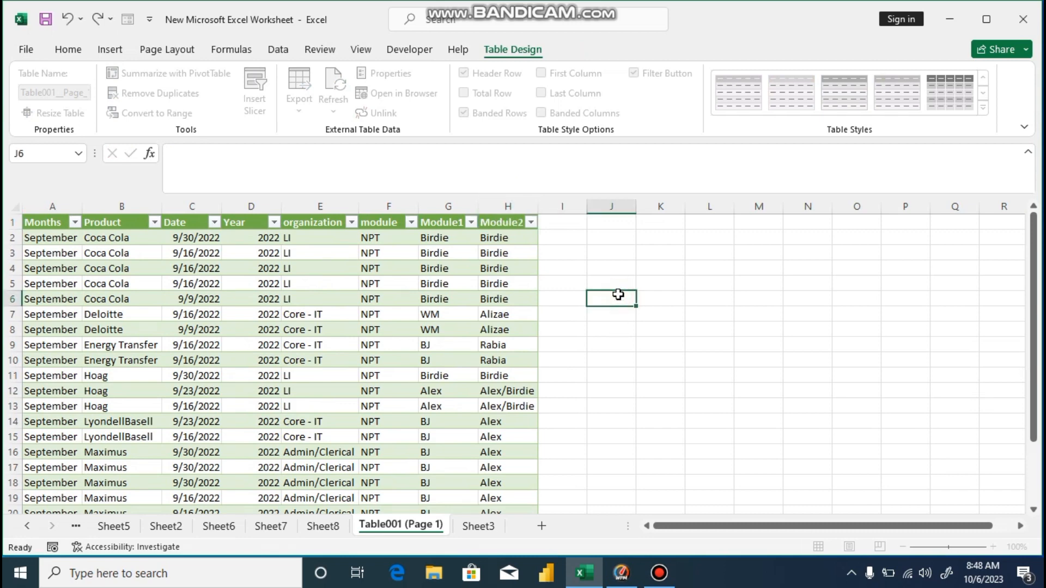
{"action": "left_click", "coordinate": [665, 296]}
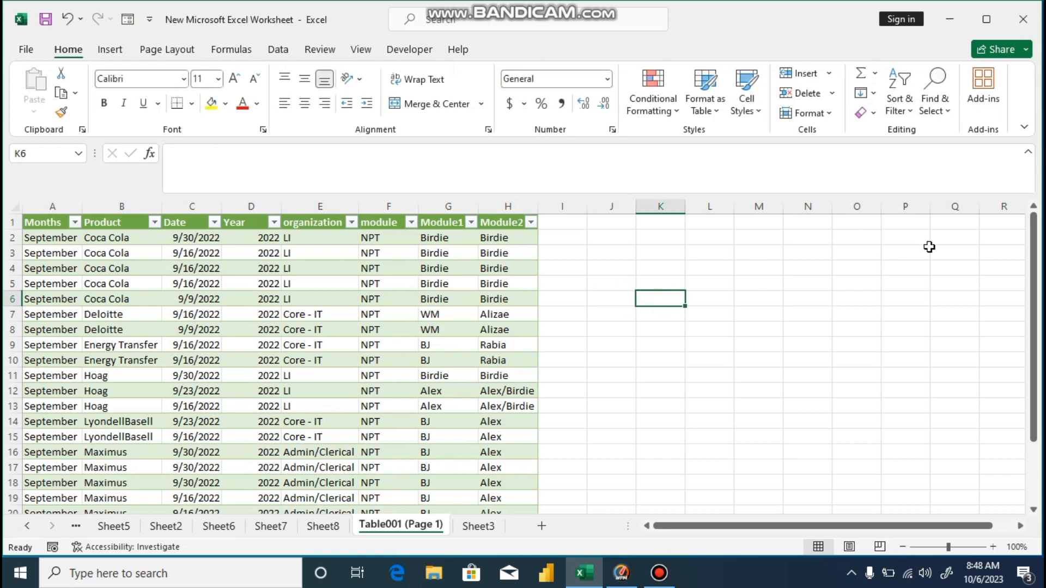
- Save the workbook and look over the rows of the table with its new headers
{"action": "left_click_drag", "start_coordinate": [1031, 288], "coordinate": [1038, 260]}
{"action": "left_click", "coordinate": [41, 21]}
{"action": "left_click_drag", "start_coordinate": [1032, 316], "coordinate": [991, 466]}
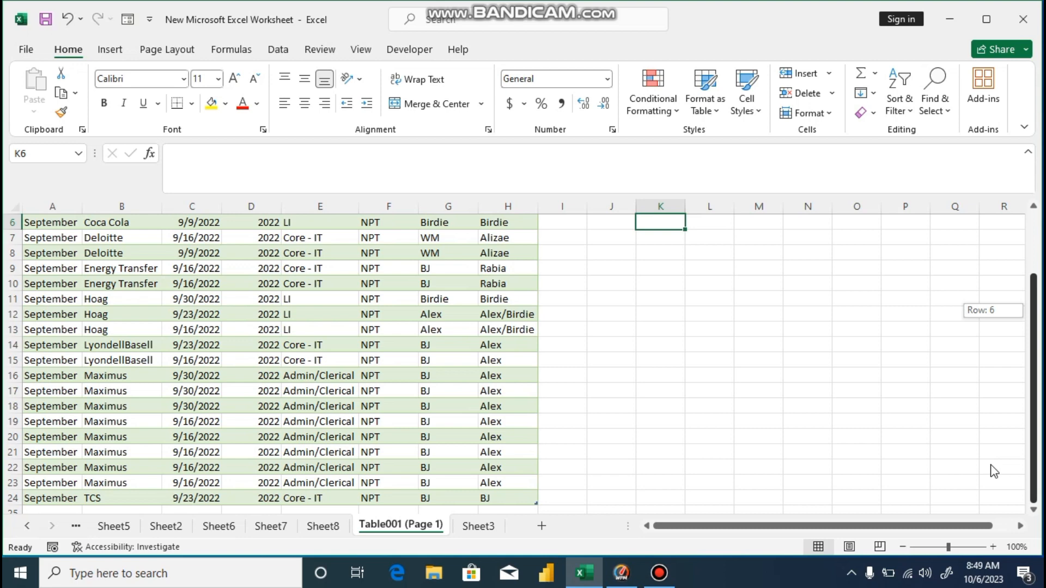
{"action": "left_click_drag", "start_coordinate": [995, 472], "coordinate": [989, 299]}
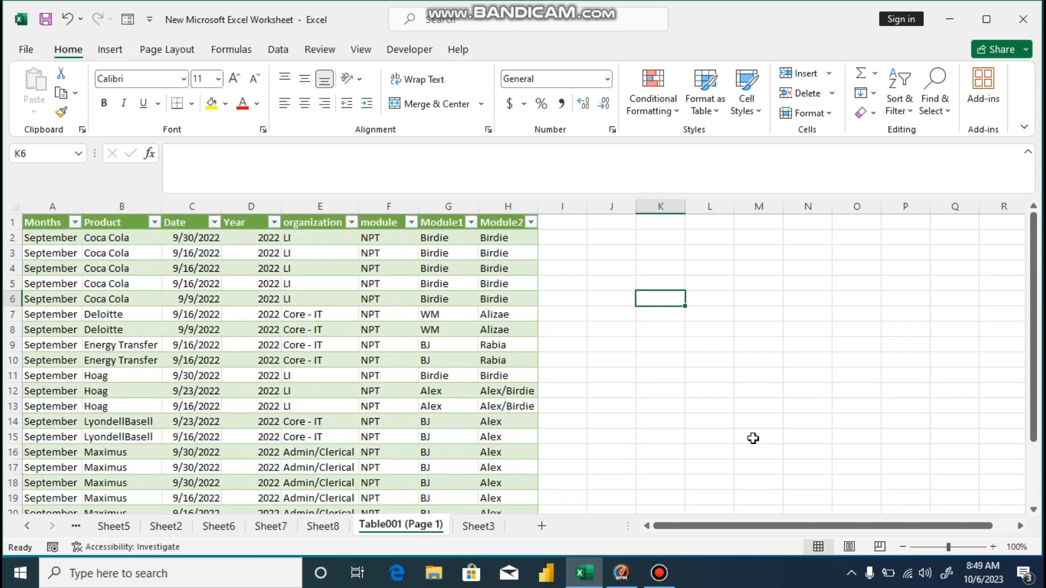
{"action": "left_click", "coordinate": [659, 573]}
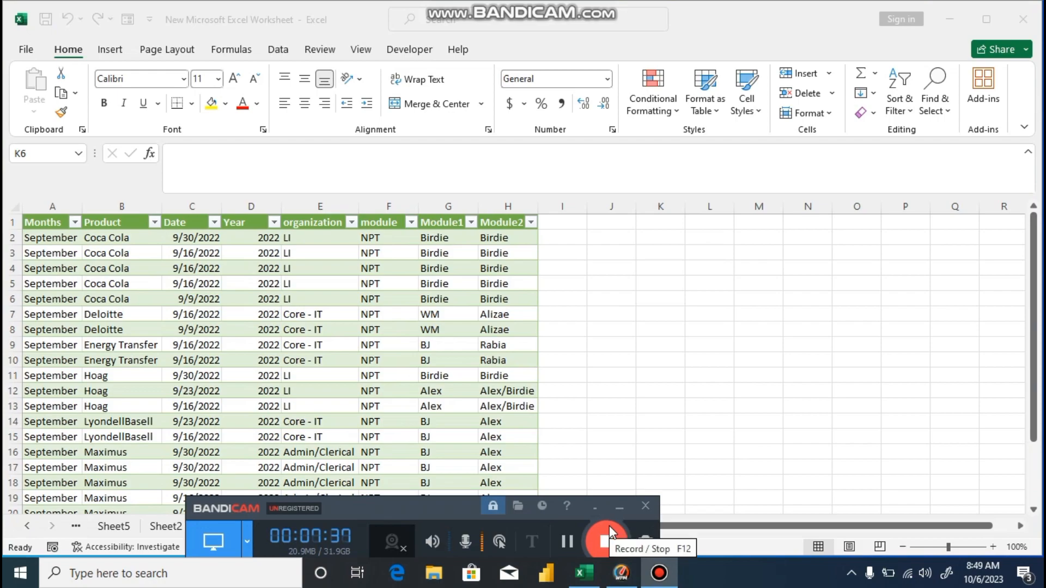
{"action": "left_click", "coordinate": [609, 528]}
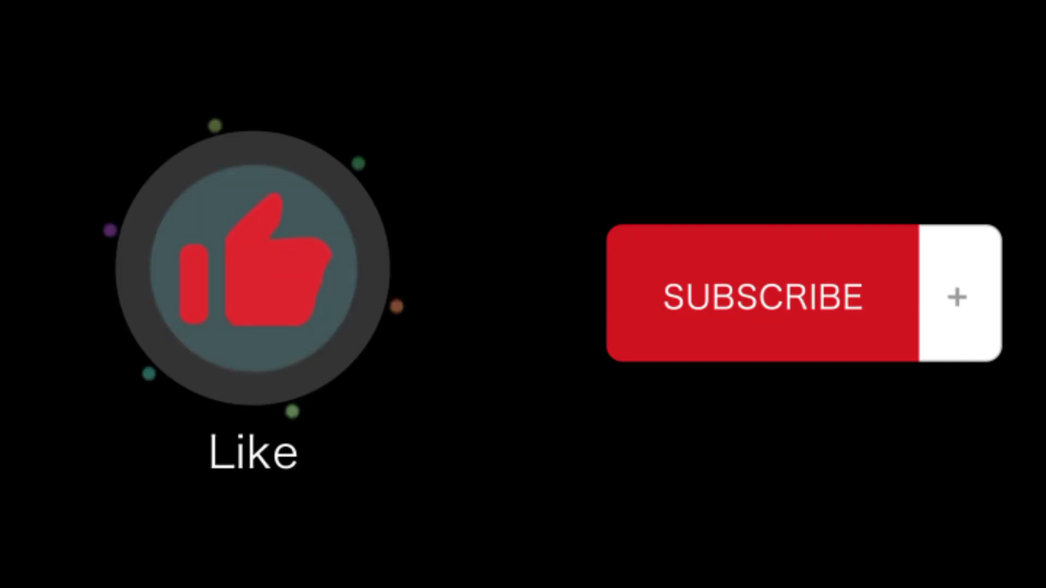